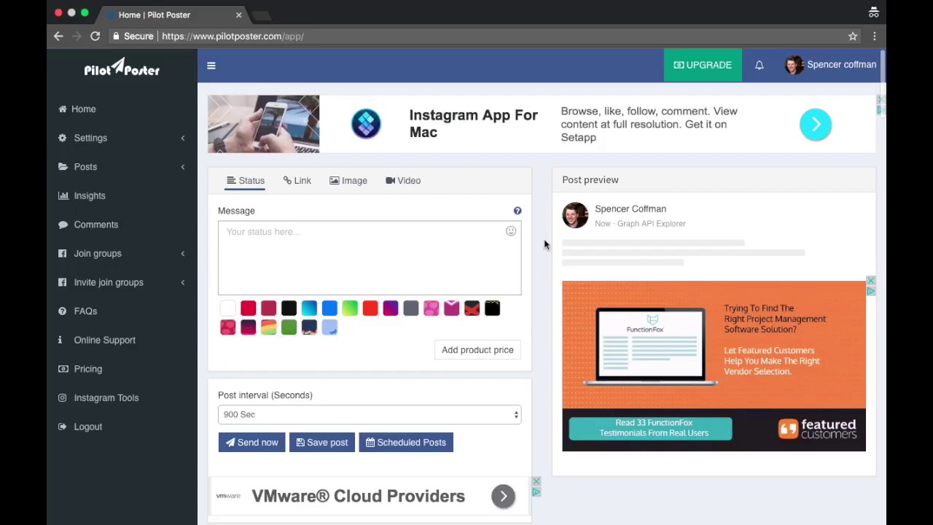
- Check the group category list and leave it set to All
{"action": "scroll", "coordinate": [543, 244], "scroll_direction": "down", "scroll_amount": 20}
{"action": "scroll", "coordinate": [543, 244], "scroll_direction": "down", "scroll_amount": 10}
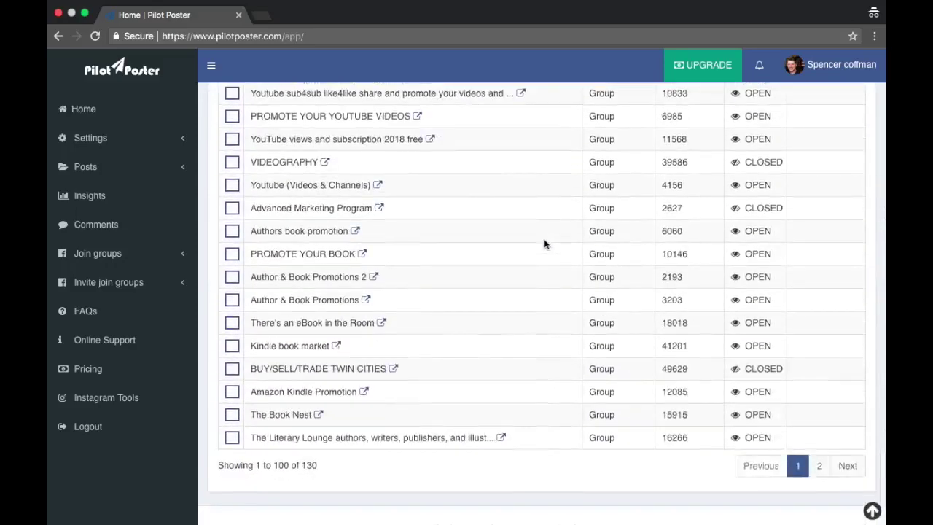
{"action": "scroll", "coordinate": [544, 244], "scroll_direction": "up", "scroll_amount": 20}
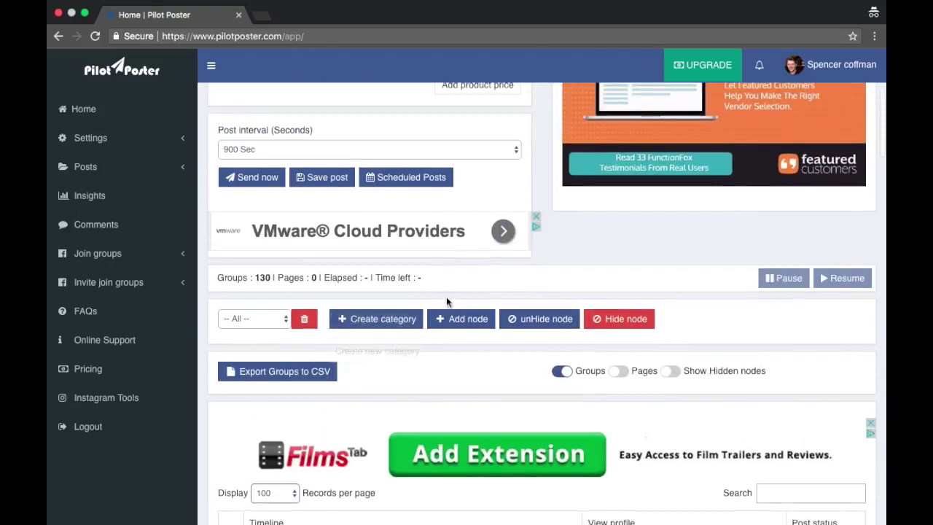
{"action": "left_click", "coordinate": [255, 321]}
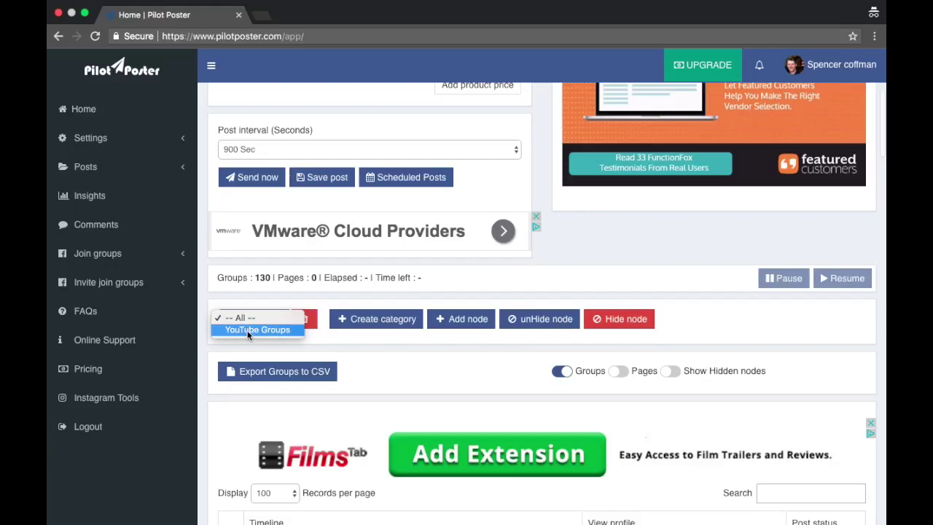
{"action": "left_click", "coordinate": [208, 343]}
{"action": "scroll", "coordinate": [208, 343], "scroll_direction": "down", "scroll_amount": 5}
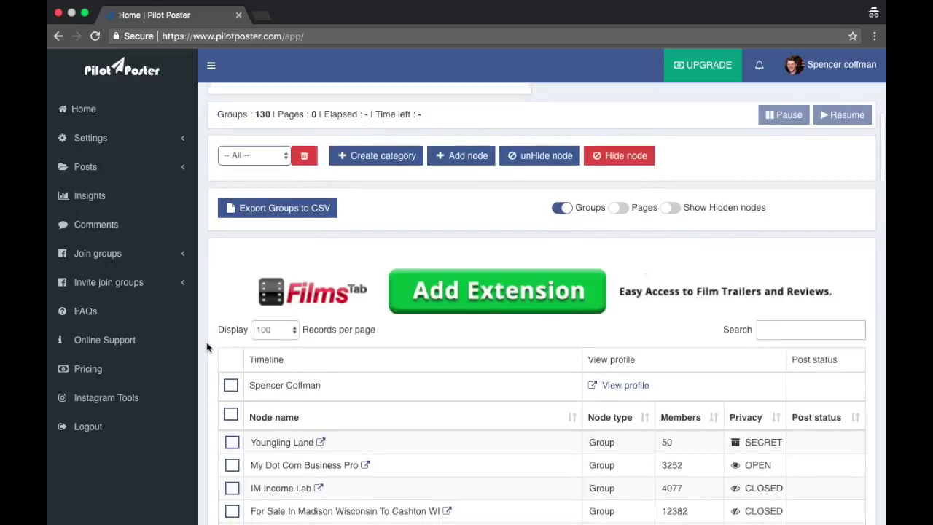
{"action": "scroll", "coordinate": [209, 318], "scroll_direction": "down", "scroll_amount": 20}
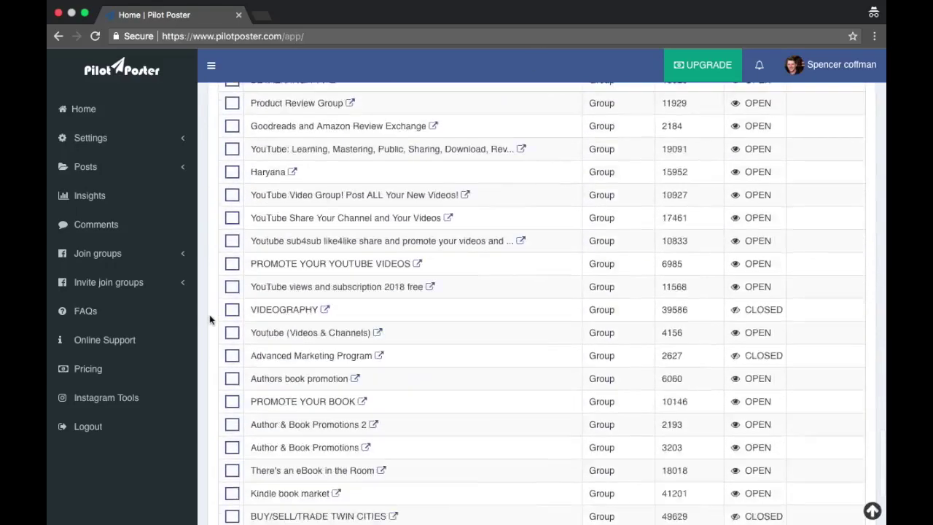
{"action": "scroll", "coordinate": [209, 314], "scroll_direction": "up", "scroll_amount": 20}
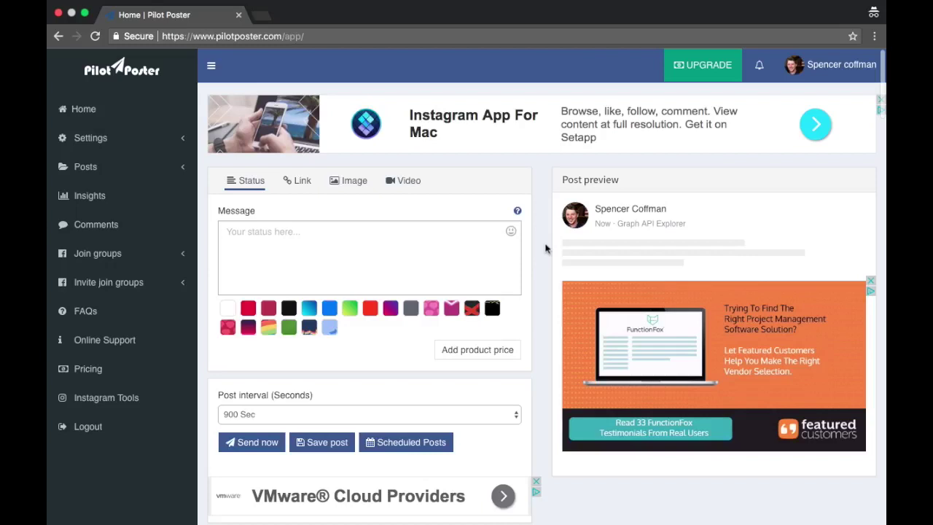
- Give the status message the light-blue bird background
{"action": "scroll", "coordinate": [545, 249], "scroll_direction": "down", "scroll_amount": 1}
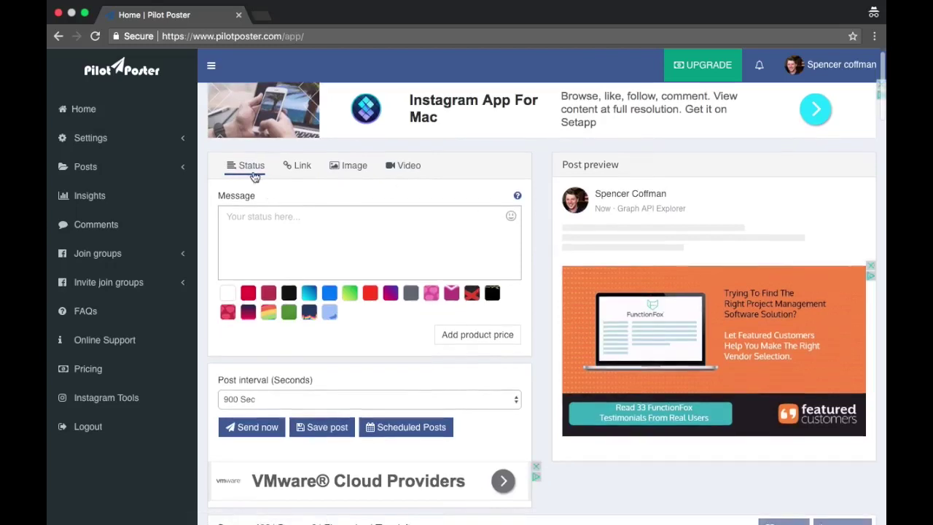
{"action": "left_click", "coordinate": [301, 242]}
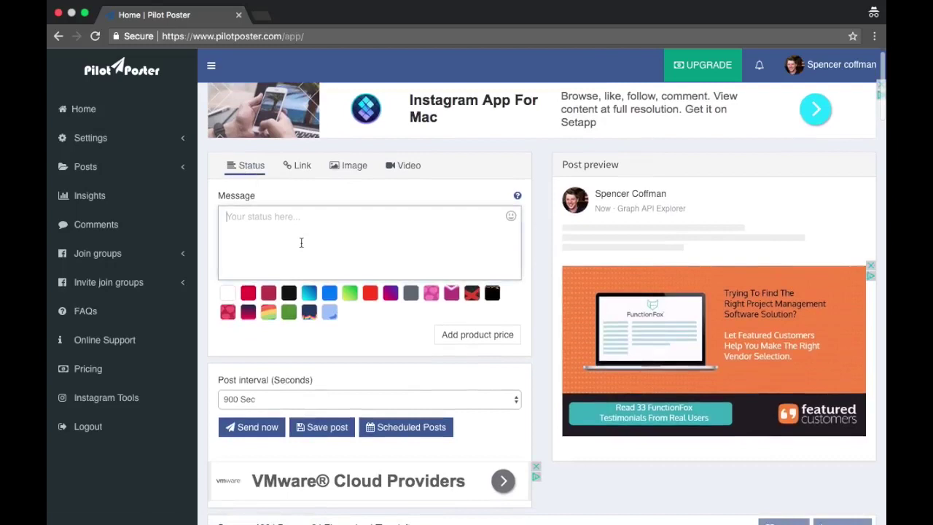
{"action": "left_click", "coordinate": [329, 312]}
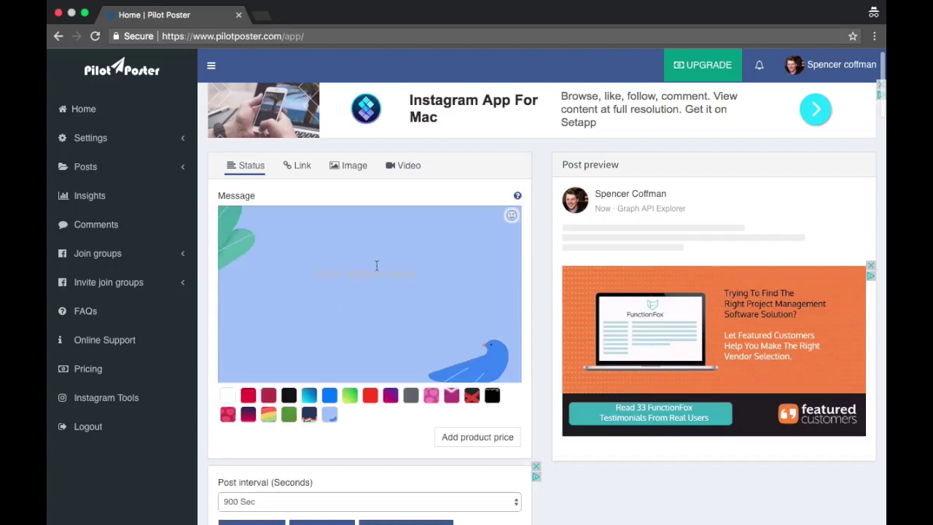
- Type 'I'm Feeling Happy Today' in the message, then erase it
{"action": "left_click", "coordinate": [384, 267]}
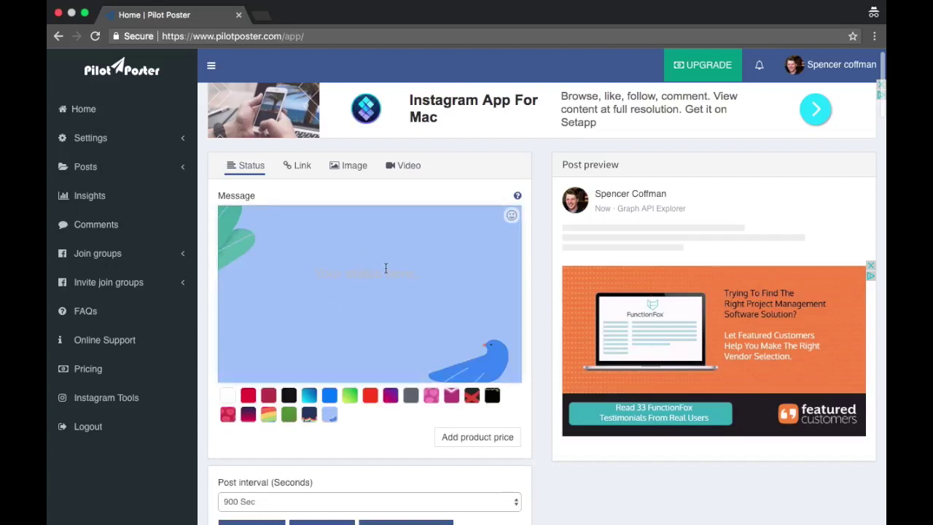
{"action": "type", "text": "I'm F"}
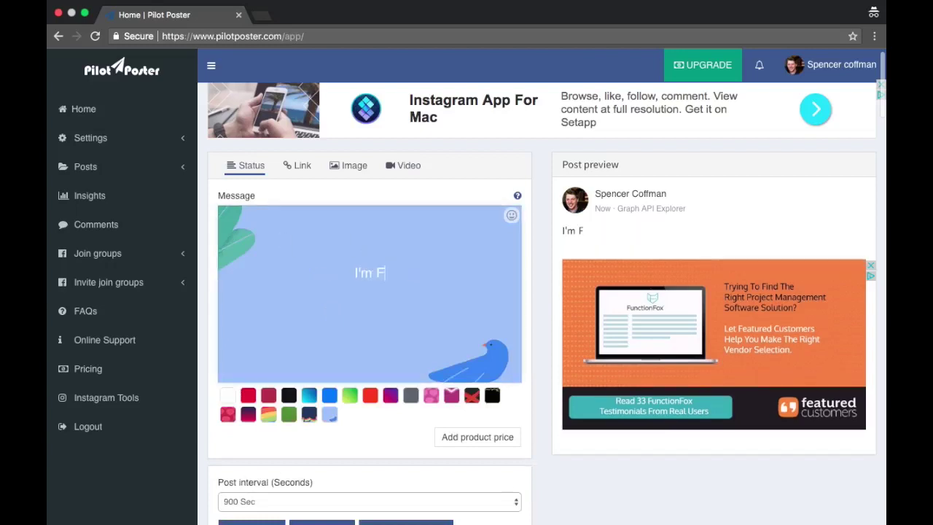
{"action": "type", "text": "eeling Happy "}
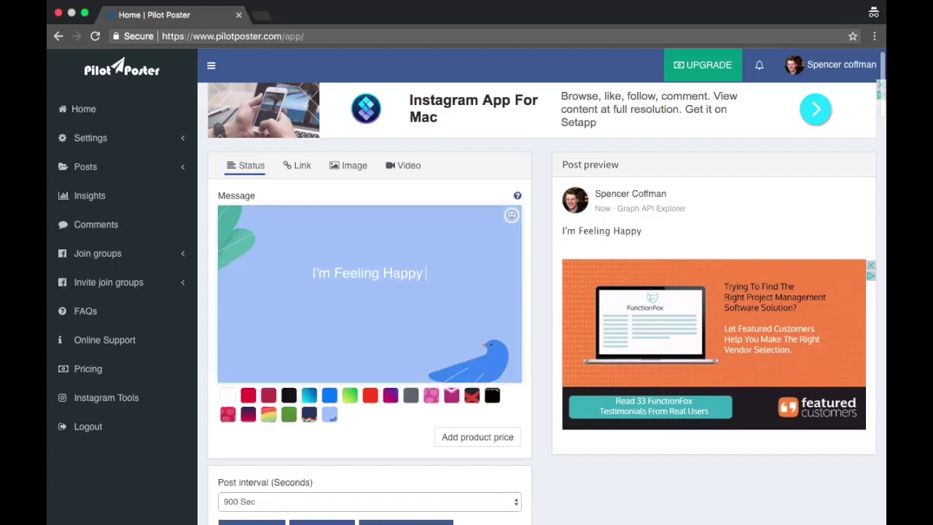
{"action": "type", "text": "Today"}
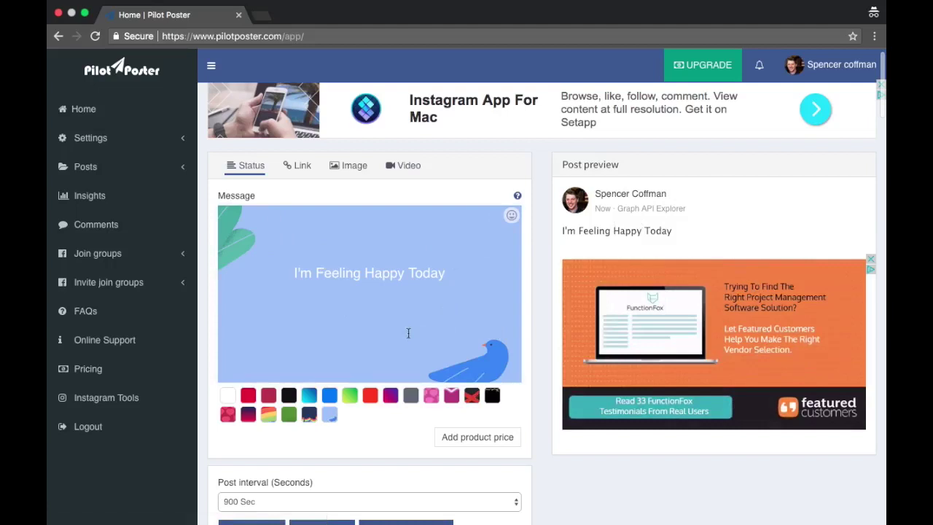
{"action": "left_click", "coordinate": [414, 276]}
{"action": "key", "text": "super+a"}
{"action": "key", "text": "BackSpace"}
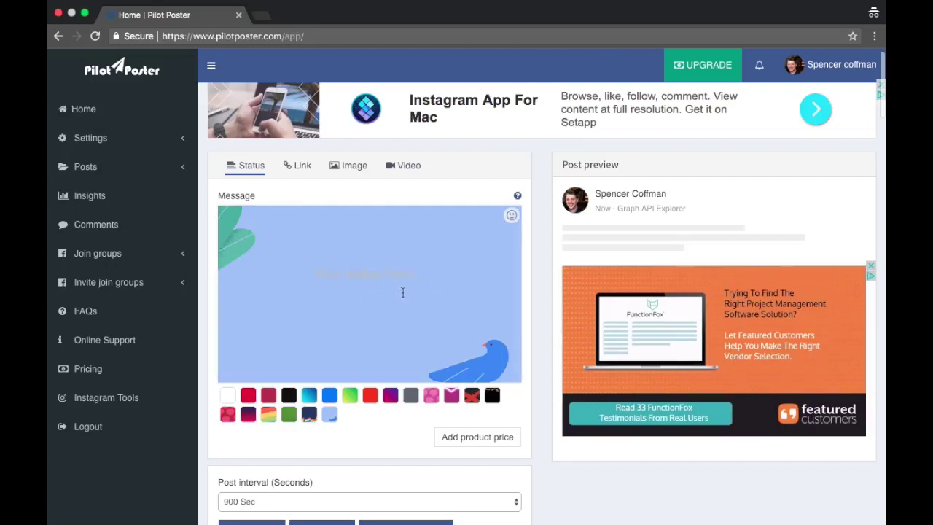
- Start a Link post with the message 'Check out my articles'
{"action": "left_click", "coordinate": [300, 167]}
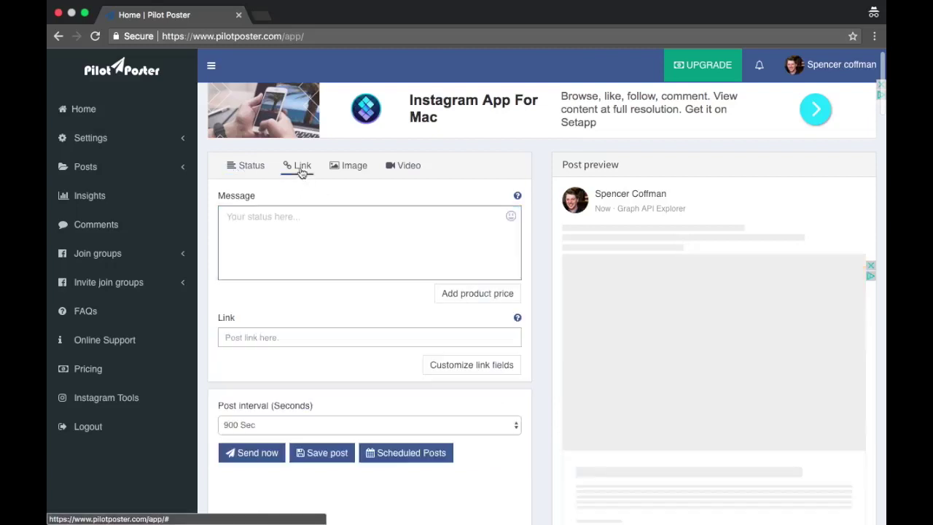
{"action": "left_click", "coordinate": [275, 337]}
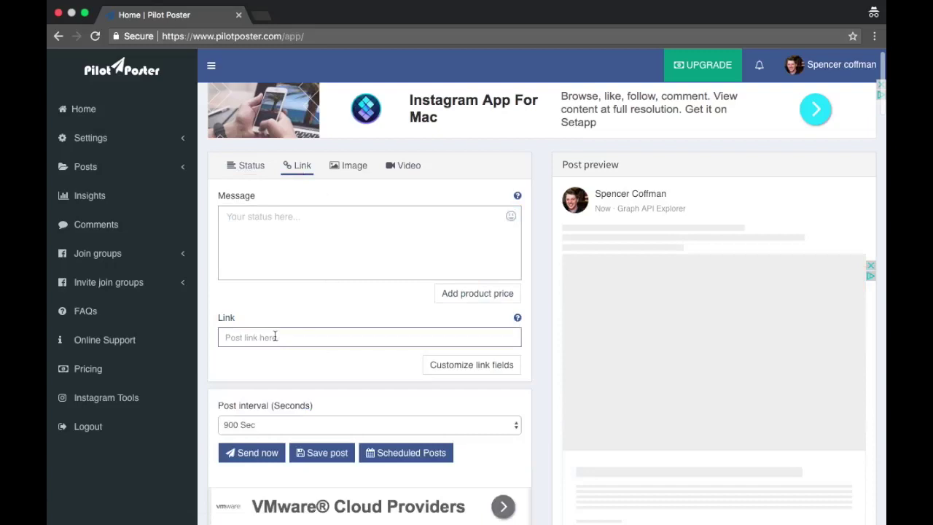
{"action": "left_click", "coordinate": [270, 233]}
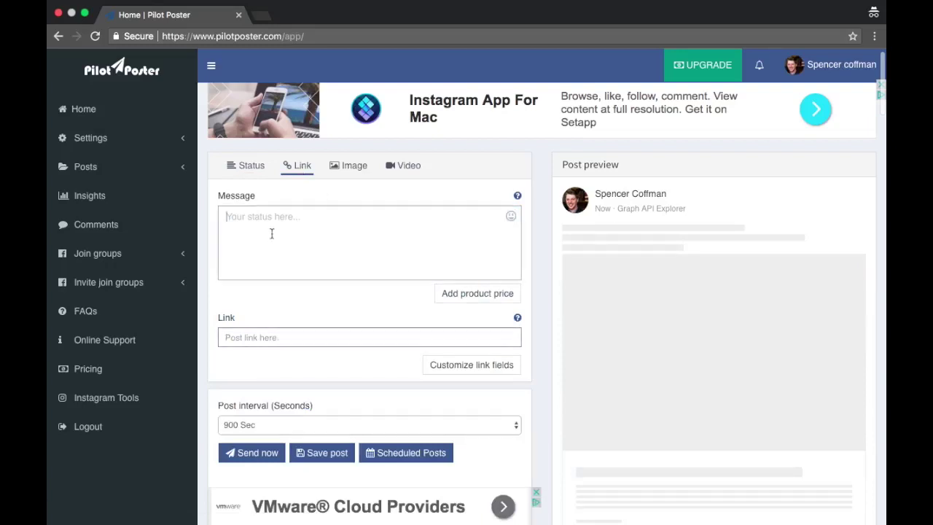
{"action": "type", "text": "Check"}
{"action": "type", "text": " ou"}
{"action": "key", "text": "BackSpace"}
{"action": "key", "text": "BackSpace"}
{"action": "key", "text": "BackSpace"}
{"action": "type", "text": "!"}
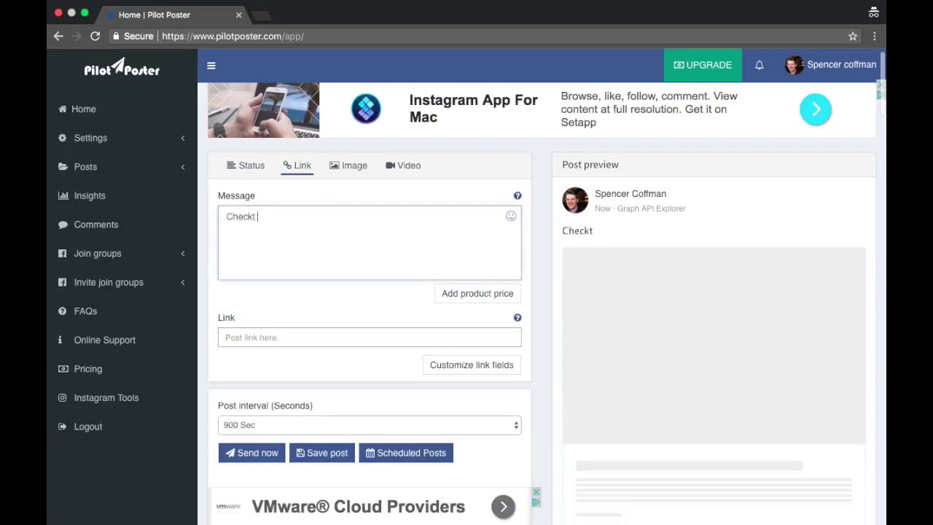
{"action": "key", "text": "BackSpace"}
{"action": "type", "text": "out my articles"}
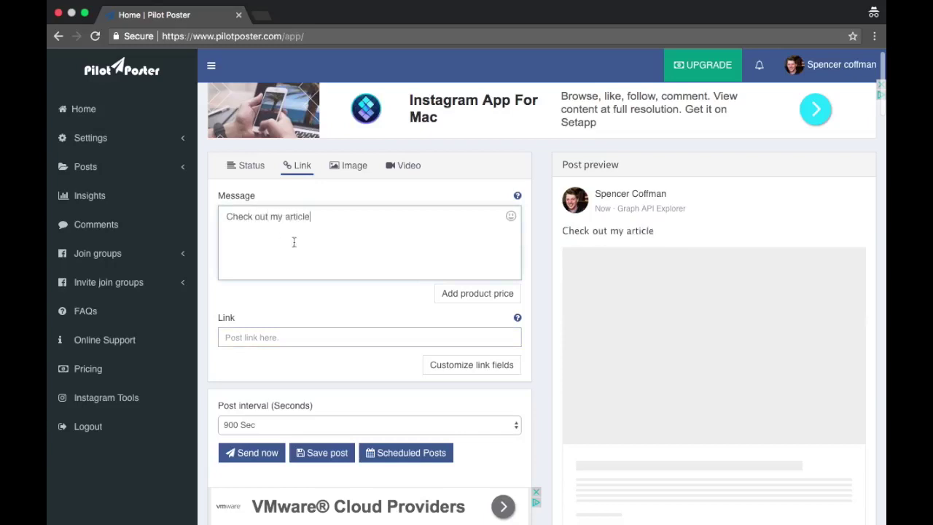
{"action": "left_click", "coordinate": [302, 332]}
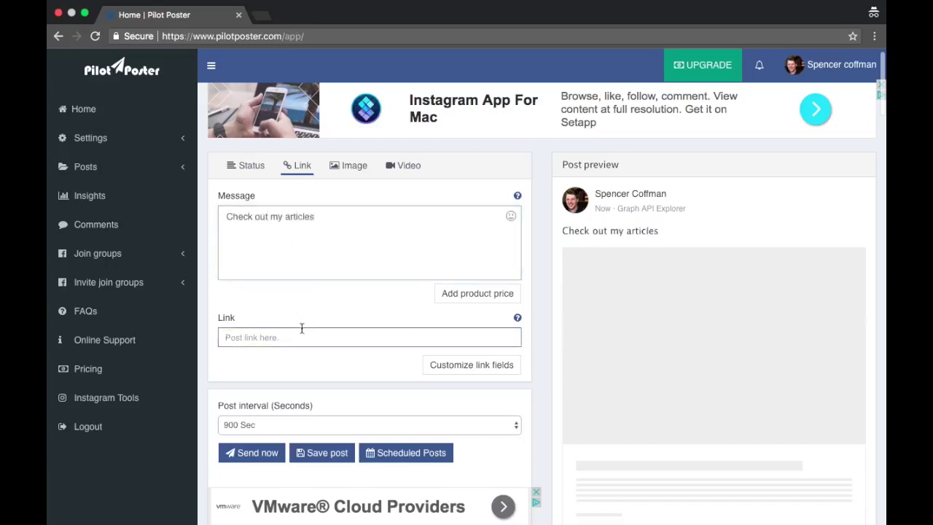
{"action": "type", "text": "spencerc"}
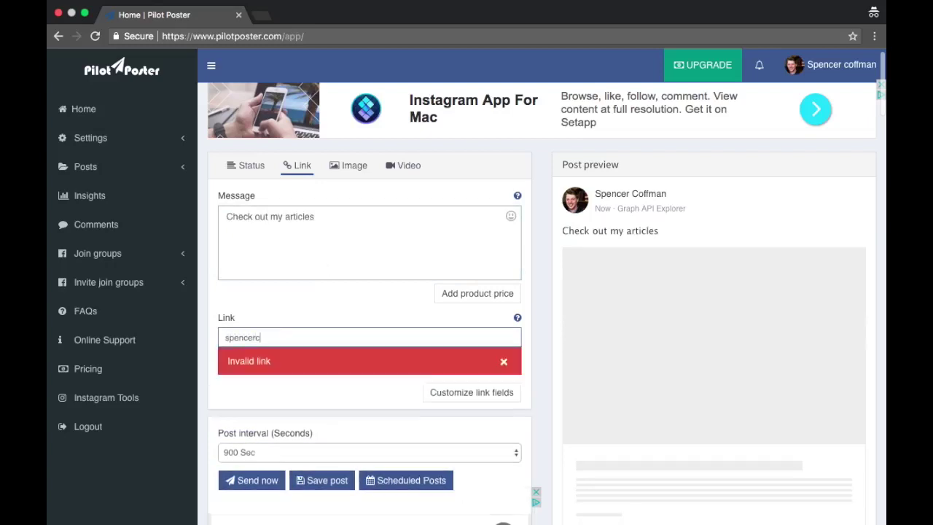
{"action": "type", "text": "offman./blog"}
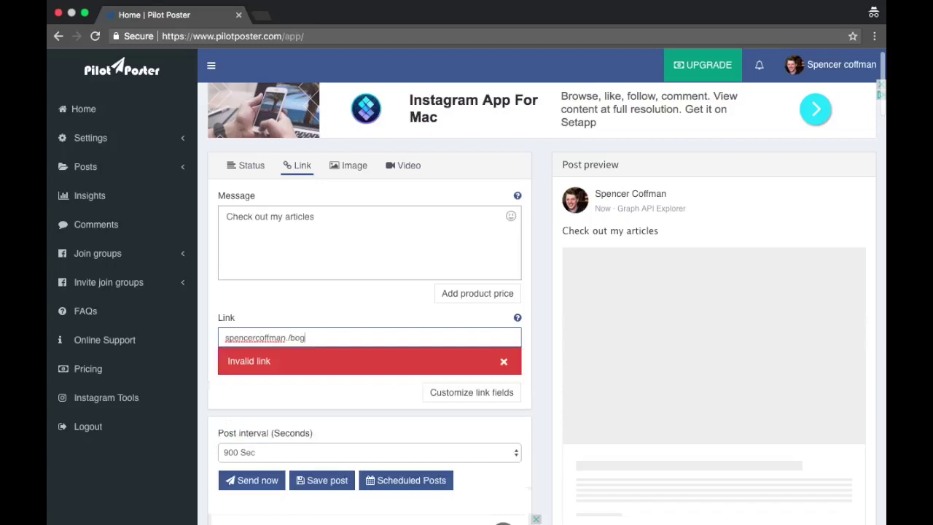
{"action": "left_click", "coordinate": [223, 337]}
{"action": "type", "text": "https://"}
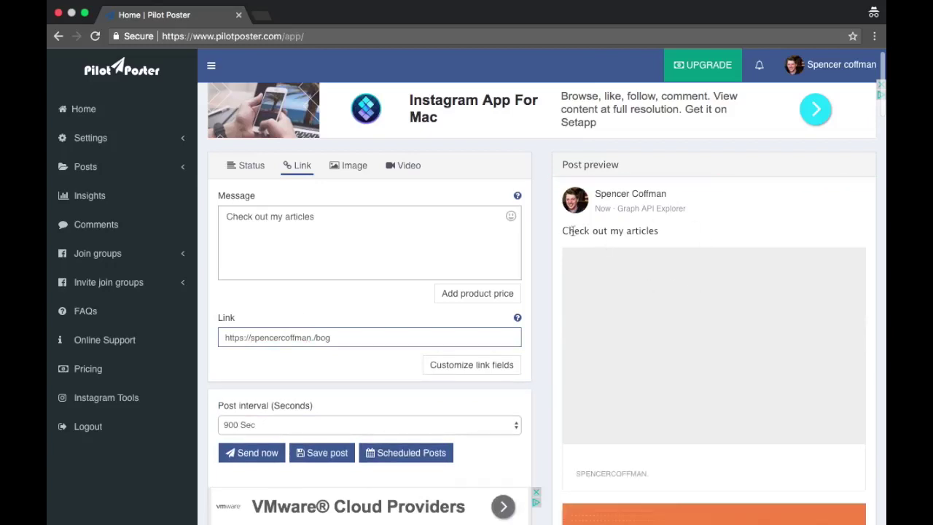
{"action": "scroll", "coordinate": [753, 356], "scroll_direction": "down", "scroll_amount": 1}
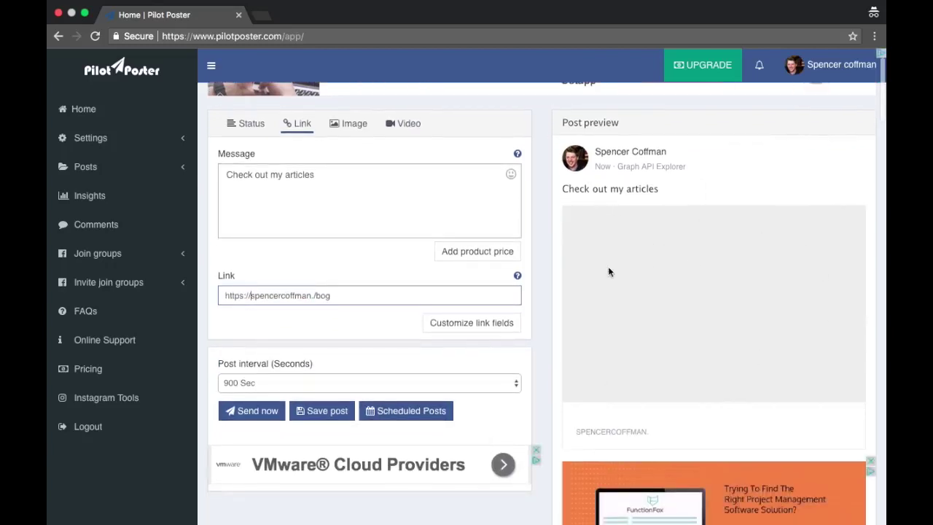
{"action": "left_click", "coordinate": [312, 295]}
{"action": "type", "text": ".com"}
{"action": "left_click", "coordinate": [358, 198]}
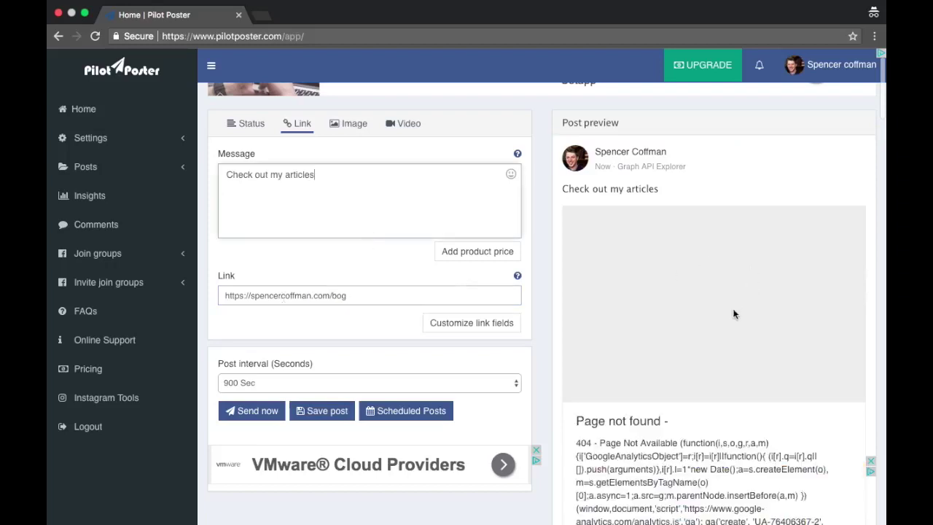
- Correct 'bog' to 'blog' in the link and review the blog articles preview
{"action": "scroll", "coordinate": [702, 319], "scroll_direction": "down", "scroll_amount": 3}
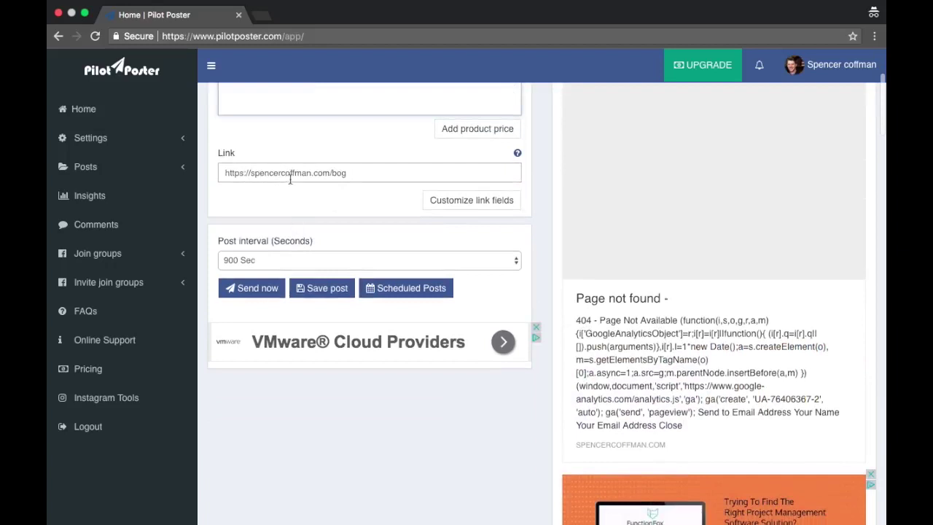
{"action": "left_click", "coordinate": [335, 173]}
{"action": "type", "text": "l"}
{"action": "left_click", "coordinate": [387, 173]}
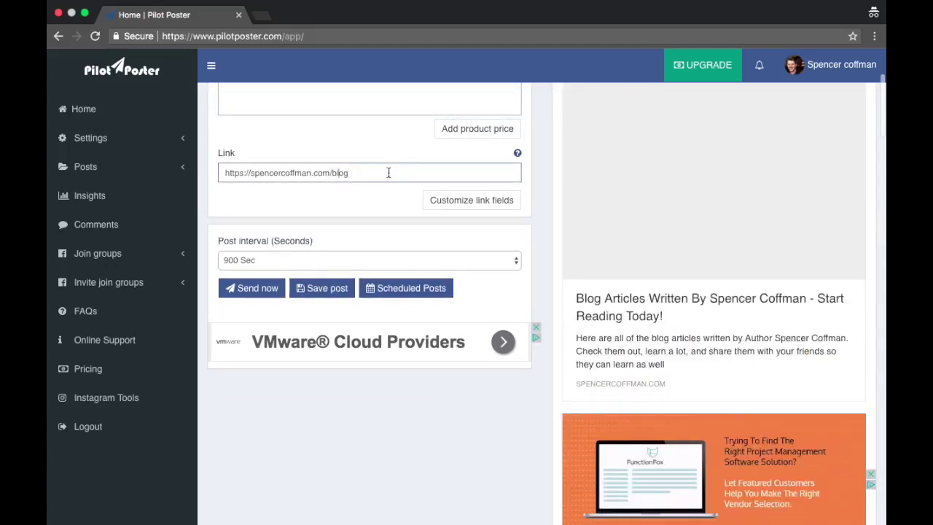
{"action": "scroll", "coordinate": [798, 187], "scroll_direction": "up", "scroll_amount": 1}
{"action": "scroll", "coordinate": [714, 291], "scroll_direction": "down", "scroll_amount": 1}
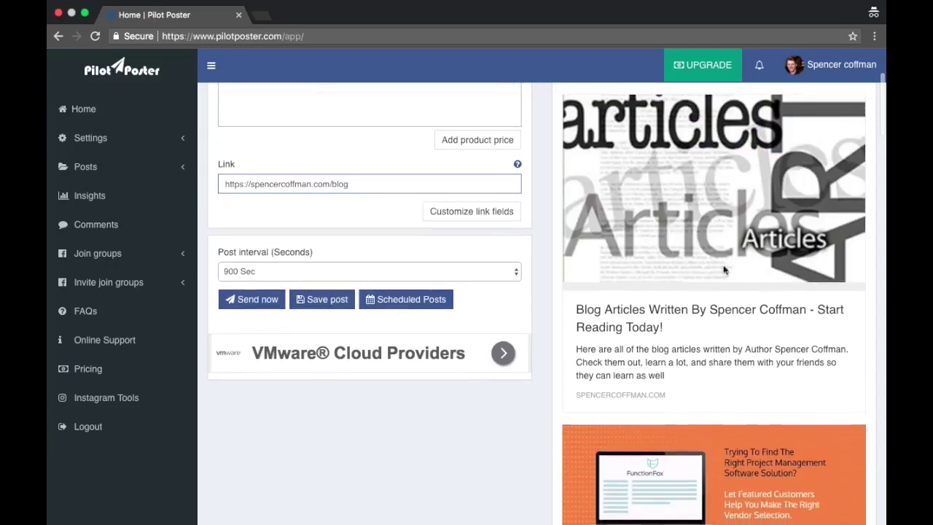
{"action": "scroll", "coordinate": [624, 386], "scroll_direction": "down", "scroll_amount": 1}
{"action": "scroll", "coordinate": [627, 332], "scroll_direction": "up", "scroll_amount": 2}
{"action": "scroll", "coordinate": [626, 334], "scroll_direction": "up", "scroll_amount": 3}
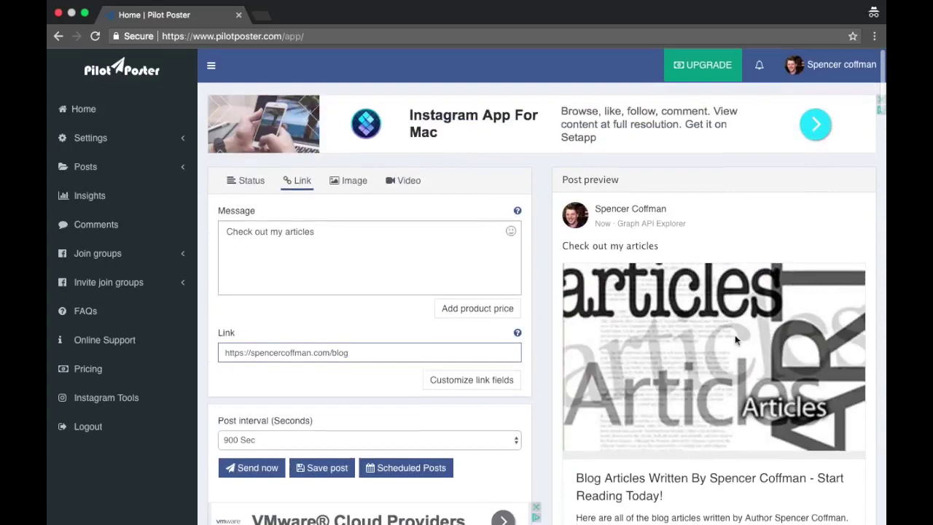
{"action": "scroll", "coordinate": [734, 334], "scroll_direction": "down", "scroll_amount": 3}
{"action": "scroll", "coordinate": [734, 335], "scroll_direction": "up", "scroll_amount": 3}
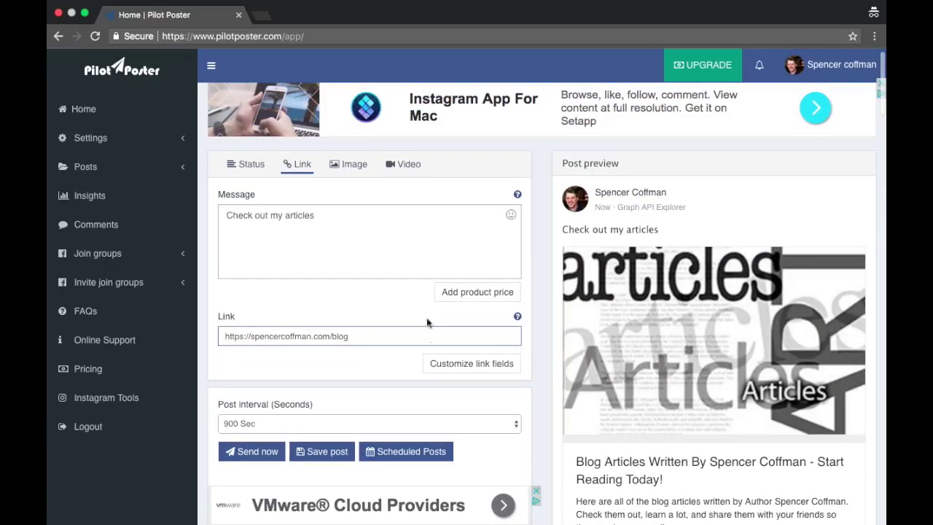
{"action": "scroll", "coordinate": [681, 236], "scroll_direction": "up", "scroll_amount": 1}
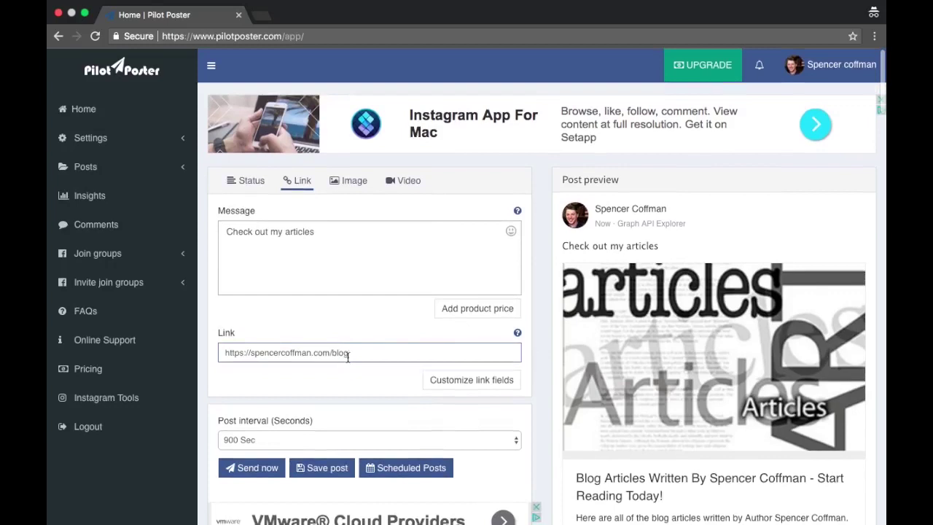
- Try the Image post type and select the existing message text
{"action": "left_click", "coordinate": [349, 183]}
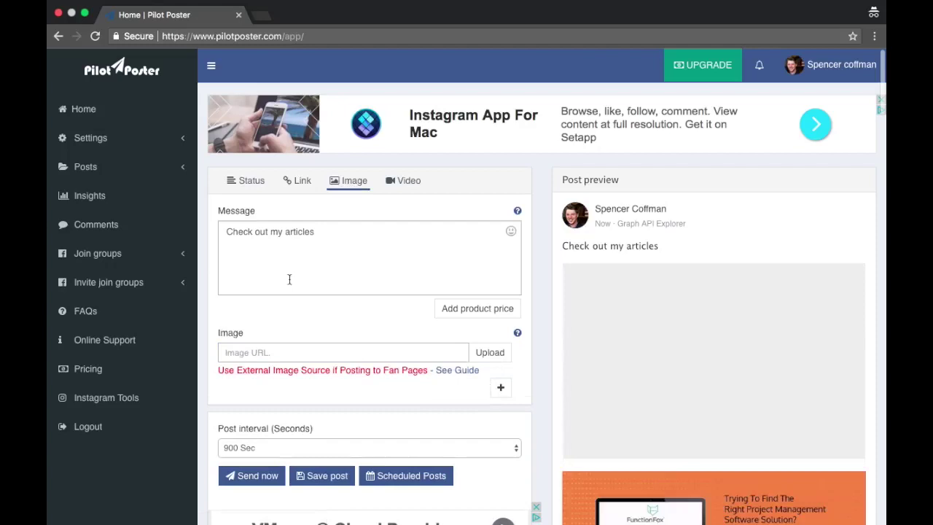
{"action": "left_click", "coordinate": [297, 355]}
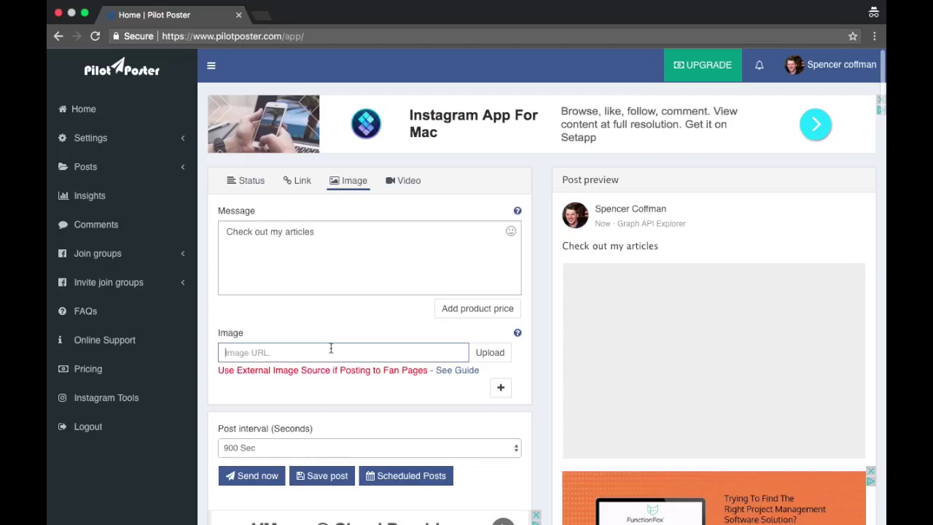
{"action": "left_click", "coordinate": [291, 245]}
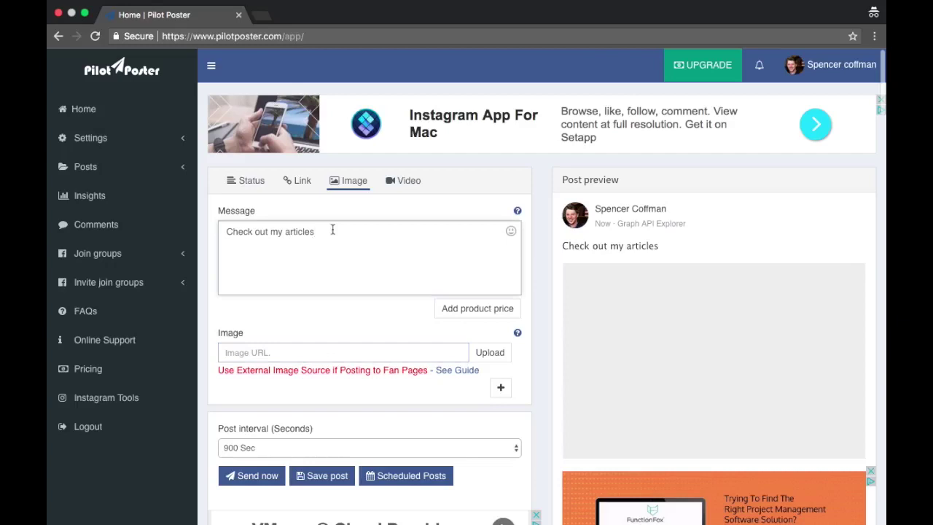
{"action": "triple_click", "coordinate": [332, 229]}
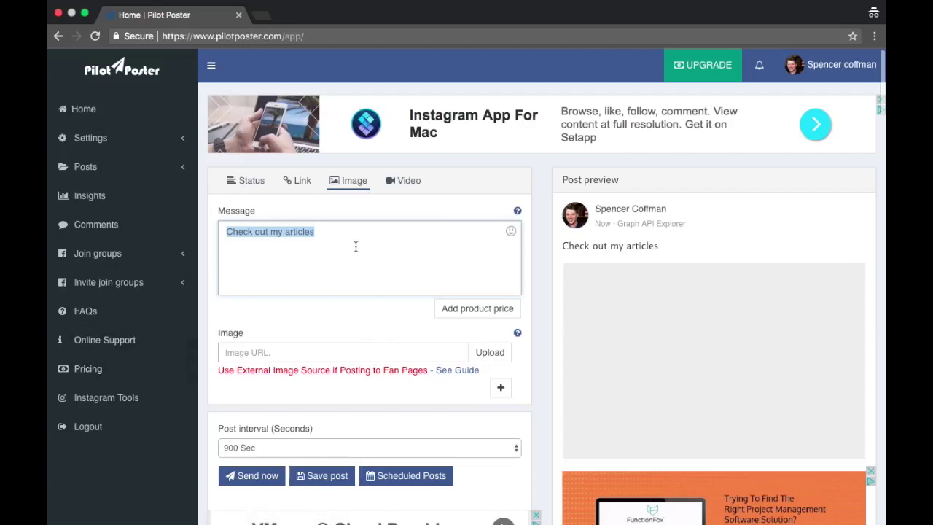
- Switch to a Video post and delete the 'Check out my articles' message
{"action": "left_click", "coordinate": [405, 182]}
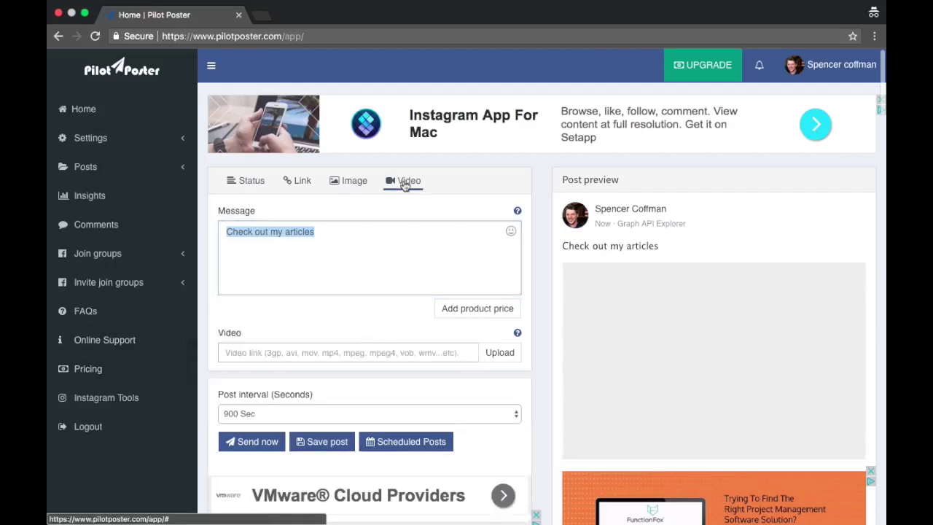
{"action": "triple_click", "coordinate": [359, 248]}
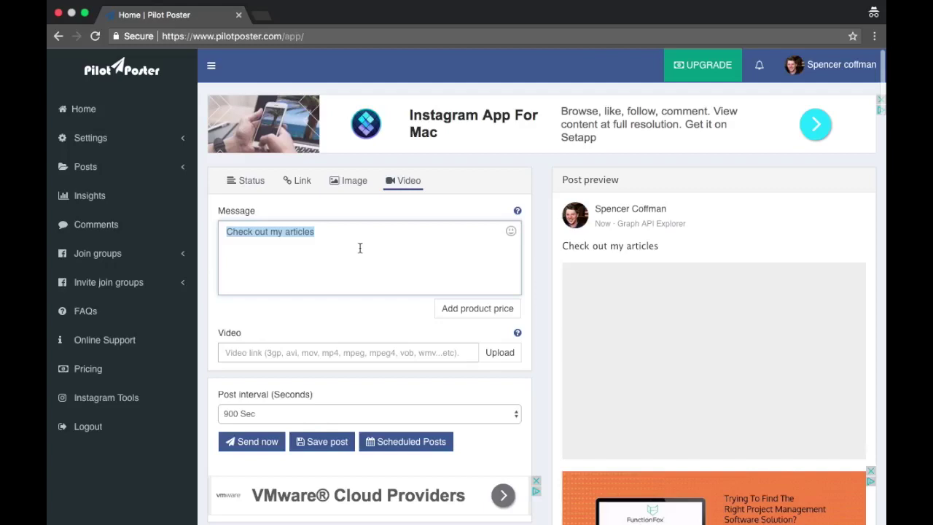
{"action": "key", "text": "BackSpace"}
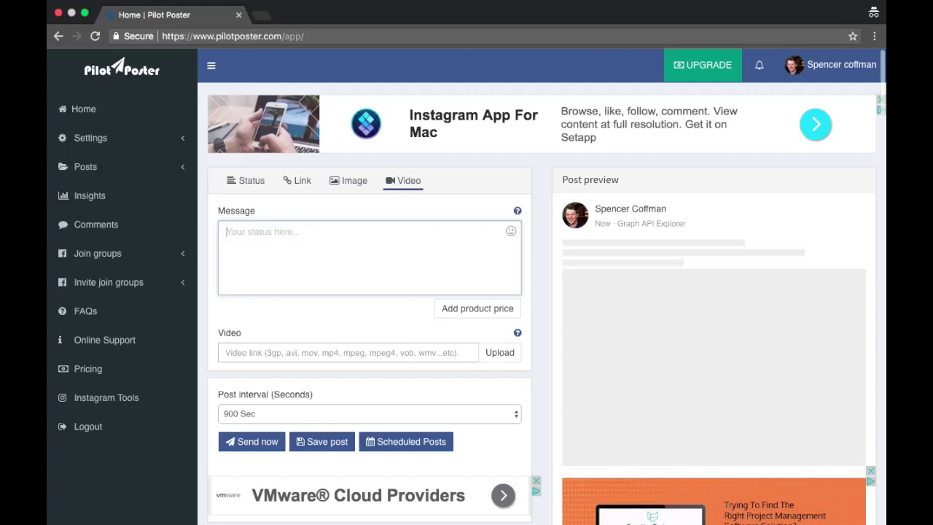
- Search Google for 'spencer coffman youtube' in a new tab
{"action": "left_click", "coordinate": [262, 15]}
{"action": "type", "text": "spencer"}
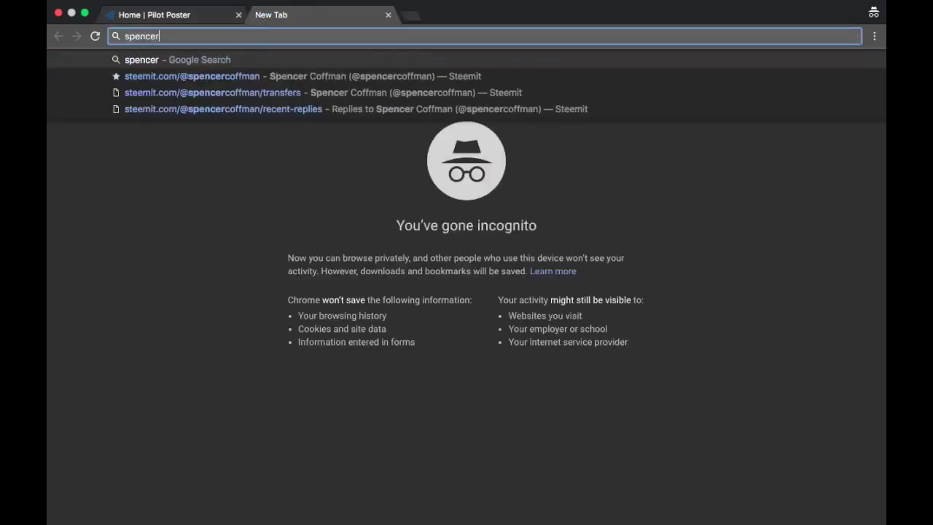
{"action": "type", "text": " coffman youtube"}
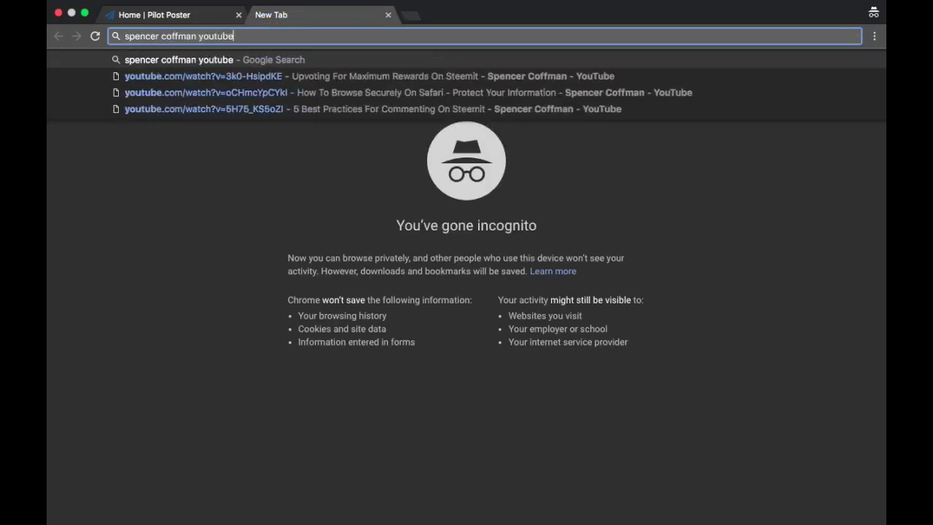
{"action": "key", "text": "Return"}
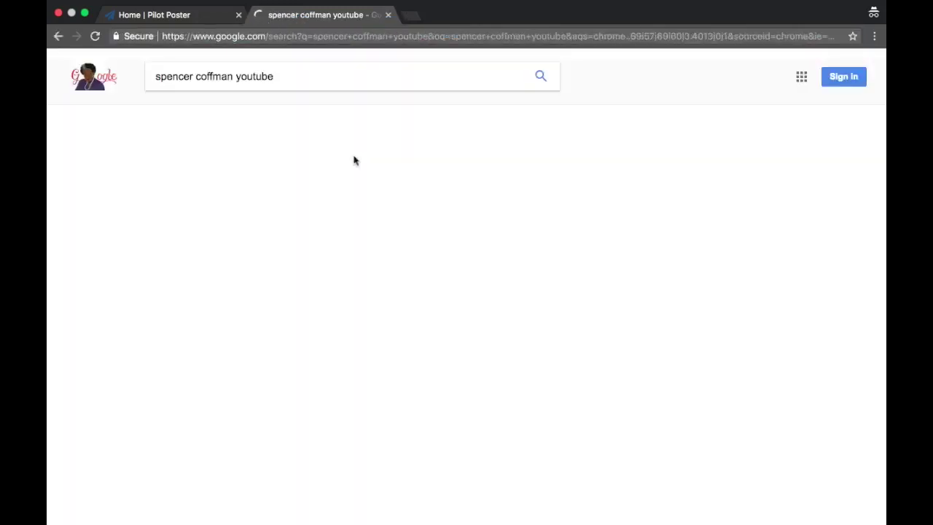
{"action": "scroll", "coordinate": [547, 277], "scroll_direction": "down", "scroll_amount": 5}
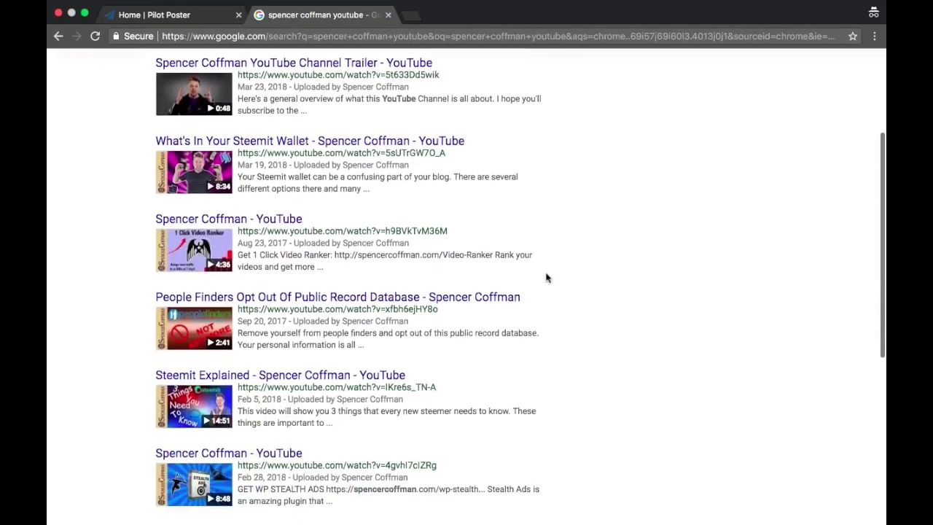
{"action": "scroll", "coordinate": [495, 332], "scroll_direction": "down", "scroll_amount": 3}
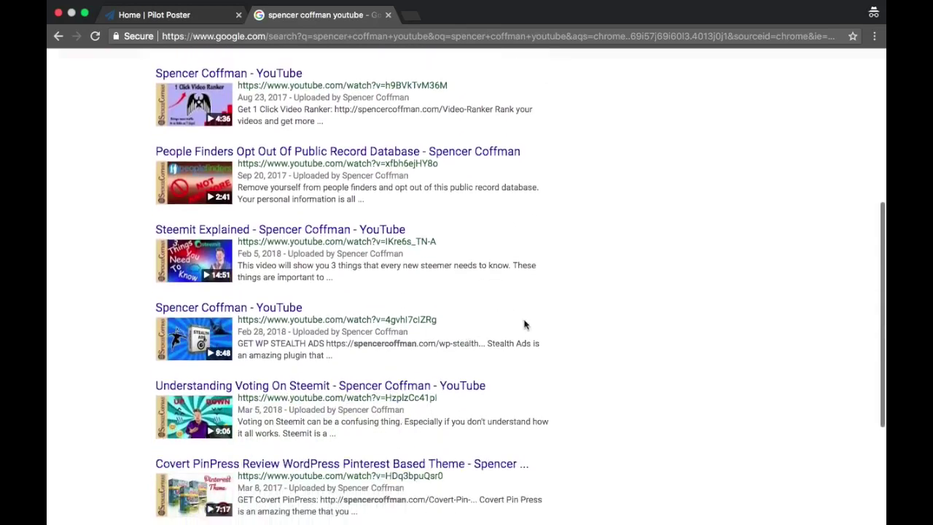
{"action": "scroll", "coordinate": [352, 346], "scroll_direction": "down", "scroll_amount": 2}
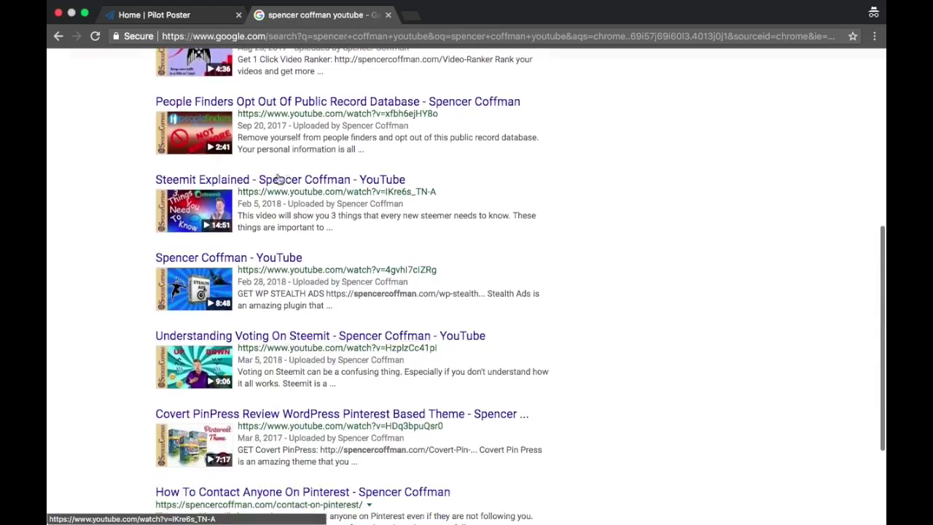
- Copy the Understanding Voting On Steemit video link and return to Pilot Poster
{"action": "right_click", "coordinate": [255, 341]}
{"action": "left_click", "coordinate": [304, 400]}
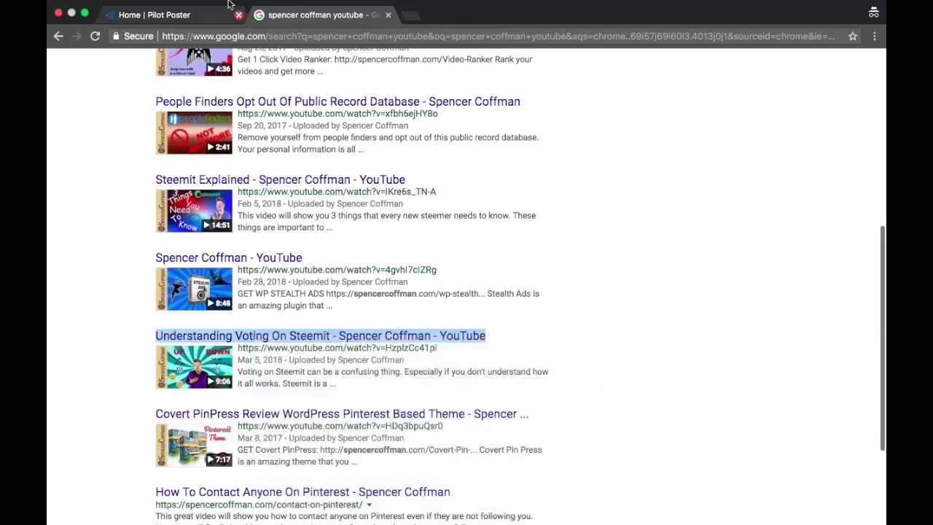
{"action": "left_click", "coordinate": [189, 17]}
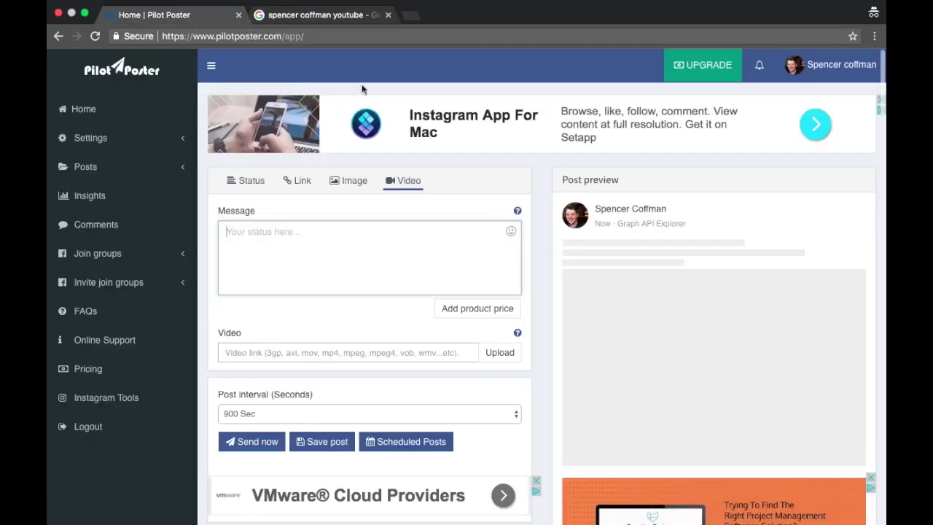
- Close the Google tab and paste the YouTube link into the Video field
{"action": "left_click", "coordinate": [387, 15]}
{"action": "left_click", "coordinate": [294, 352]}
{"action": "key", "text": "super+v"}
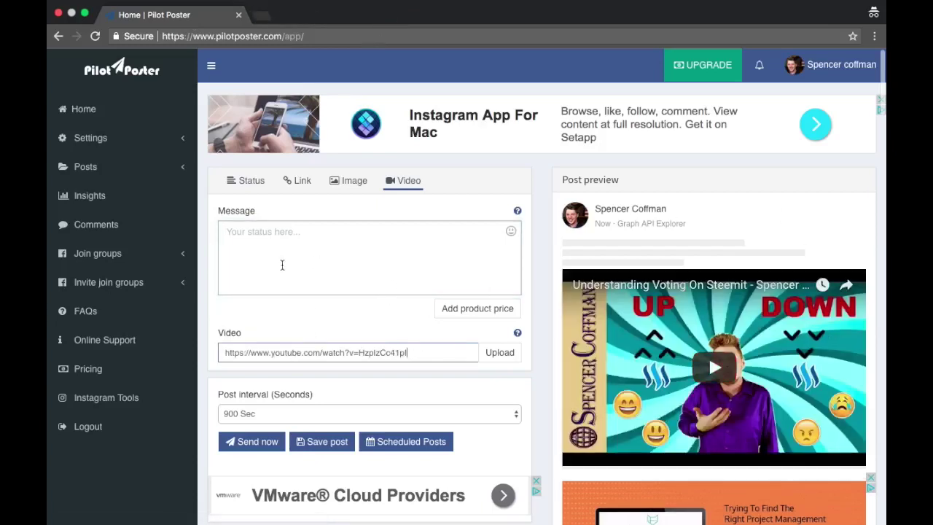
- Write 'Steemit is a great place where you can like, share, comment, and GET PAID for it!'
{"action": "left_click", "coordinate": [279, 261]}
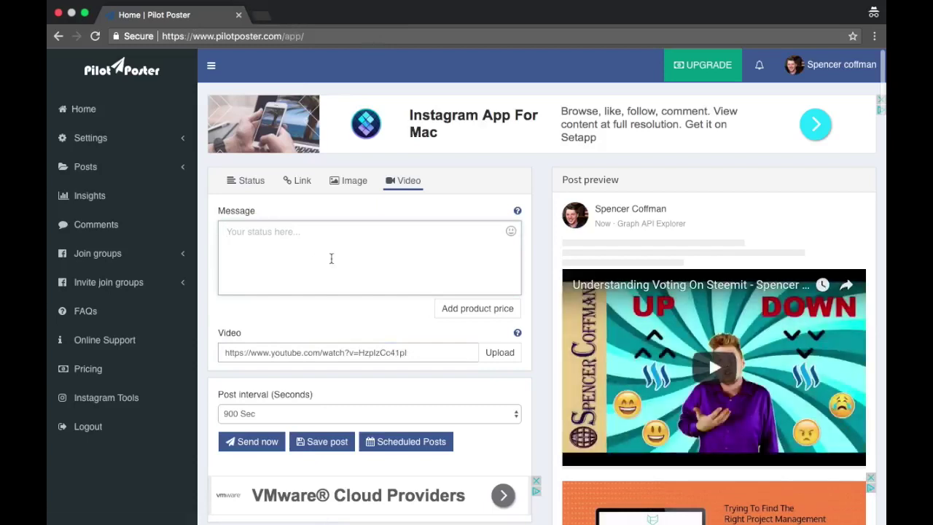
{"action": "type", "text": "Steemit is a "}
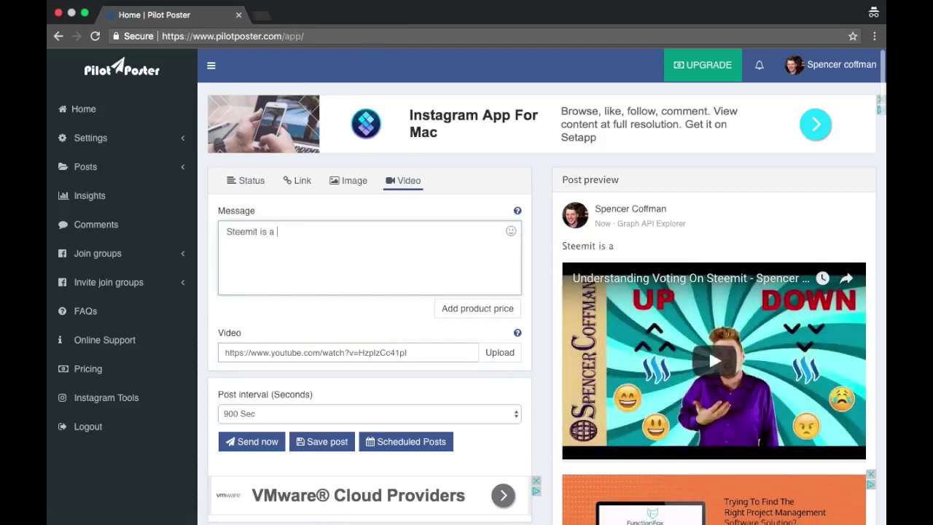
{"action": "type", "text": "great place wher"}
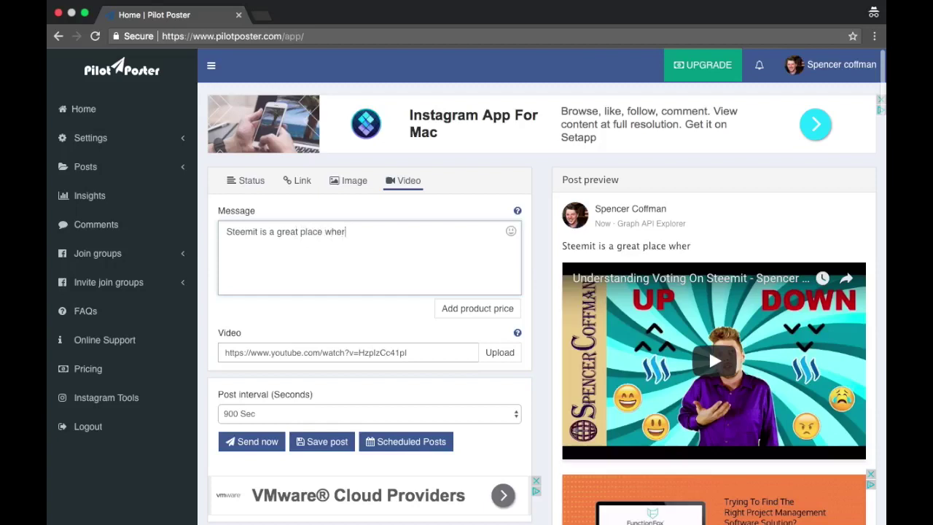
{"action": "type", "text": "e you can li"}
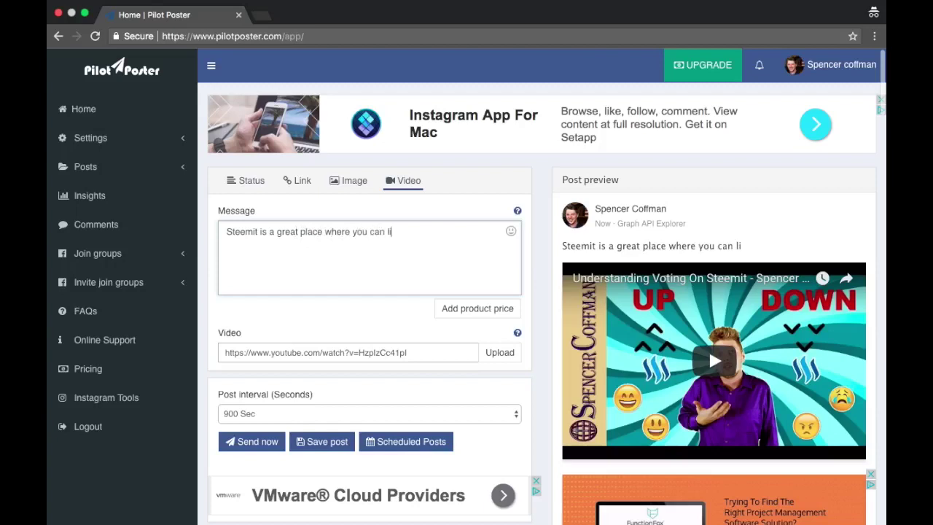
{"action": "type", "text": "ke, share, comment, and GEt"}
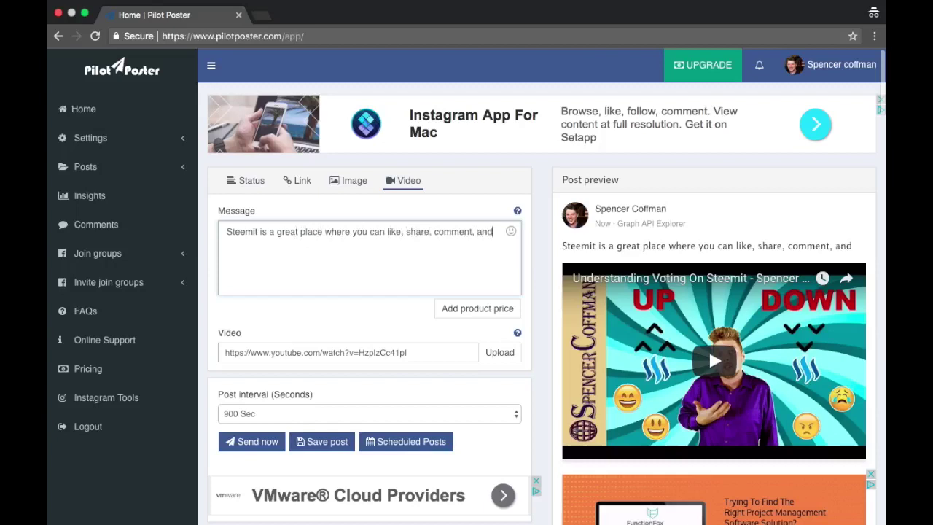
{"action": "key", "text": "BackSpace"}
{"action": "key", "text": "BackSpace"}
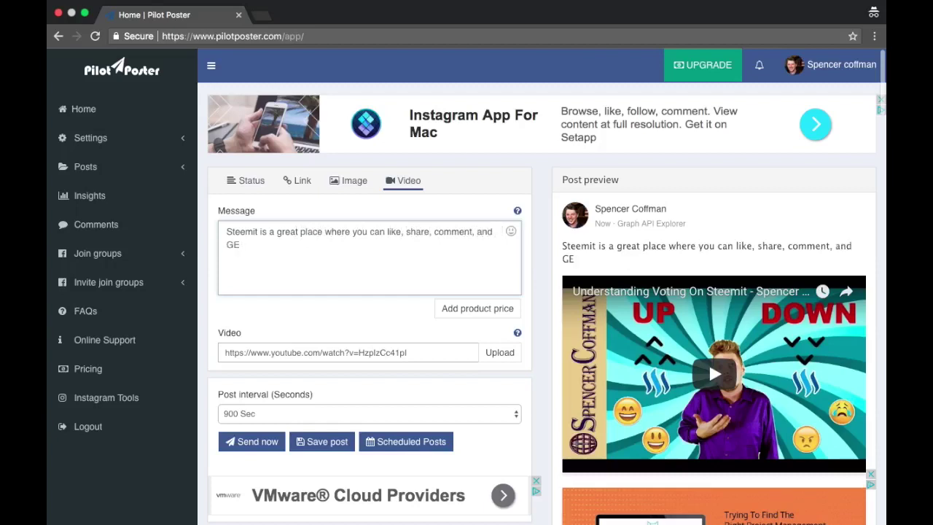
{"action": "type", "text": "T PAID"}
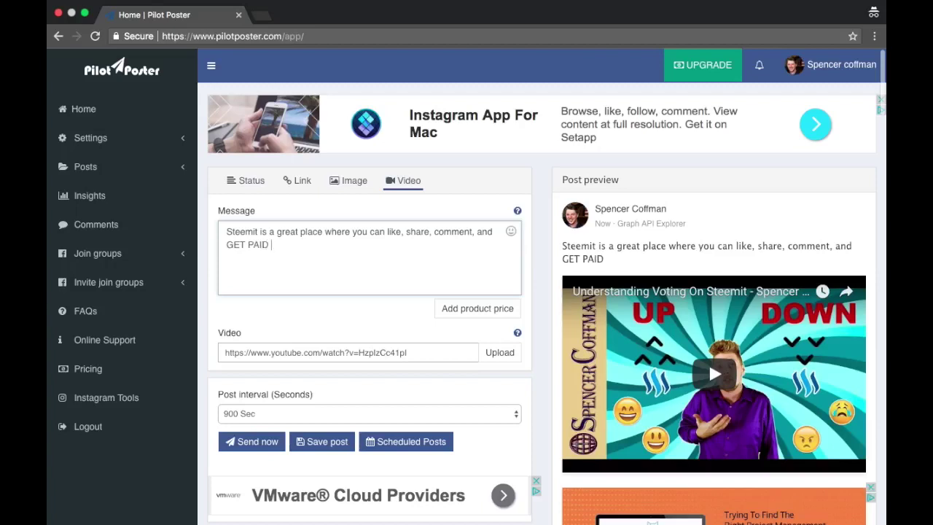
{"action": "type", "text": " FO"}
{"action": "key", "text": "BackSpace"}
{"action": "key", "text": "BackSpace"}
{"action": "type", "text": "for it!"}
- Add a second paragraph, 'Watch this video to see how voting works on steemit…', removing steemit's lowercase s
{"action": "key", "text": "Return"}
{"action": "key", "text": "Return"}
{"action": "type", "text": "Wat"}
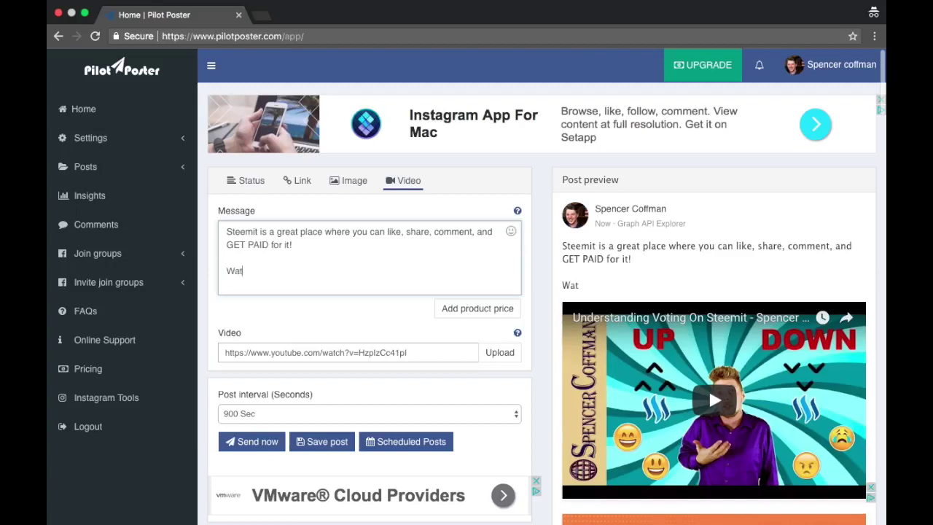
{"action": "type", "text": "ch"}
{"action": "key", "text": "BackSpace"}
{"action": "key", "text": "BackSpace"}
{"action": "type", "text": "ch this video to see "}
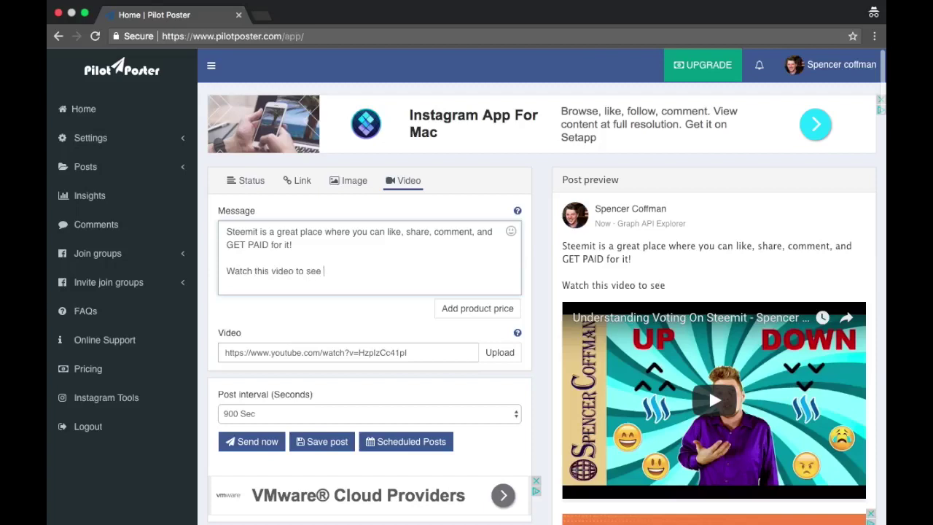
{"action": "type", "text": "how voting works on s"}
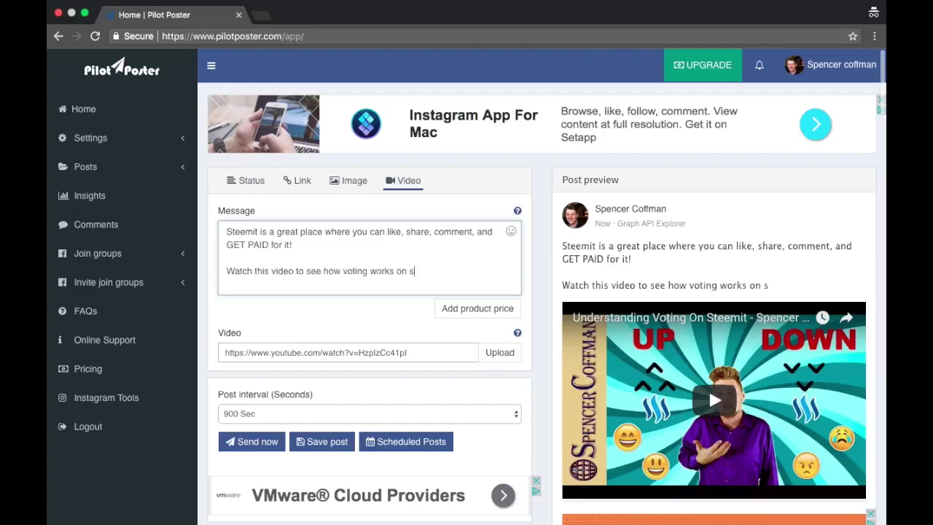
{"action": "type", "text": "teemit and how "}
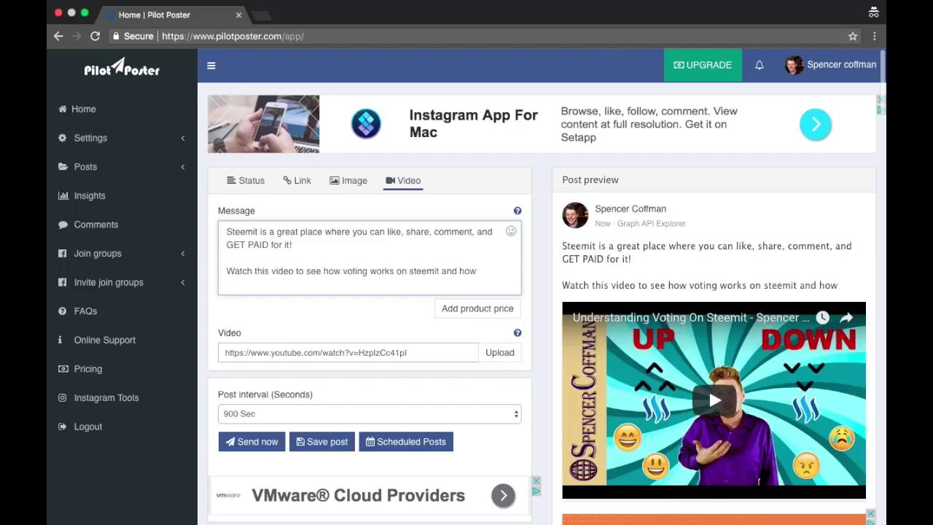
{"action": "type", "text": "you can make the most "}
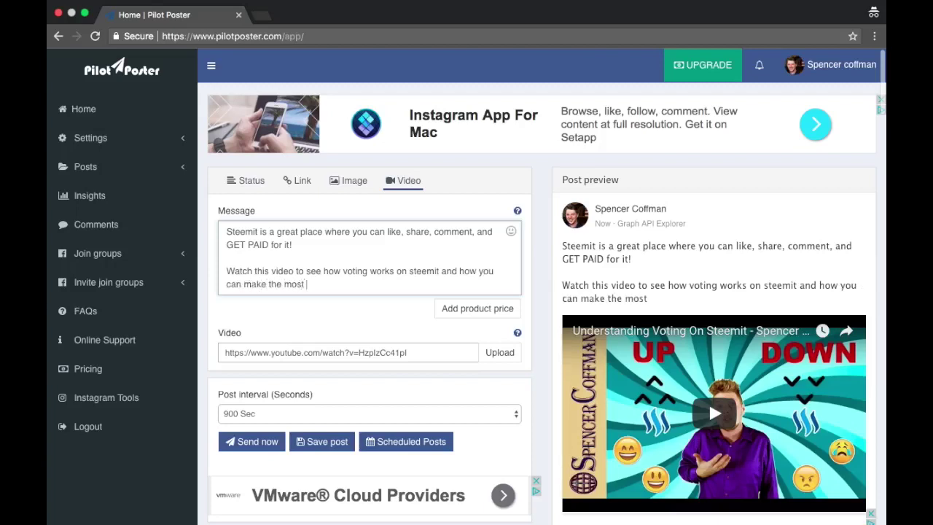
{"action": "type", "text": "money doing so!"}
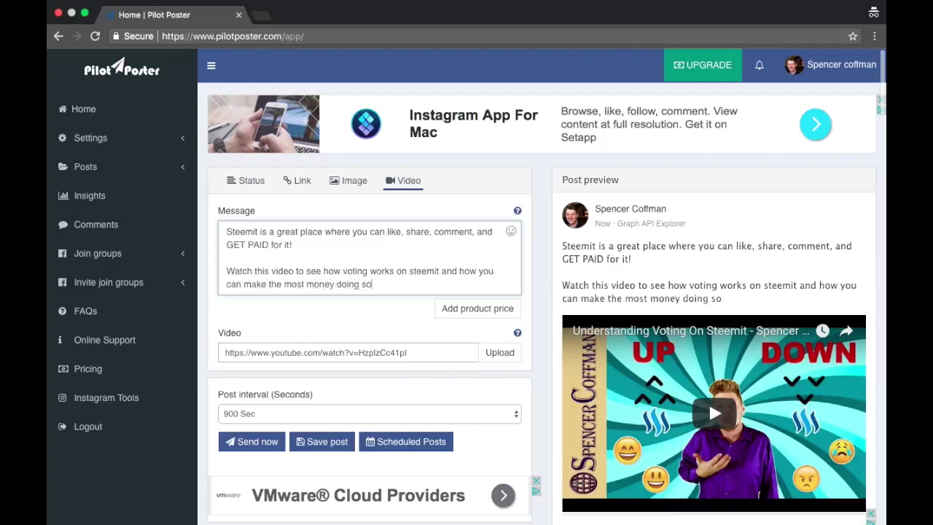
{"action": "left_click", "coordinate": [413, 273]}
{"action": "key", "text": "BackSpace"}
- Capitalise Steemit in the message and review the post with its 900 Sec interval
{"action": "type", "text": "S"}
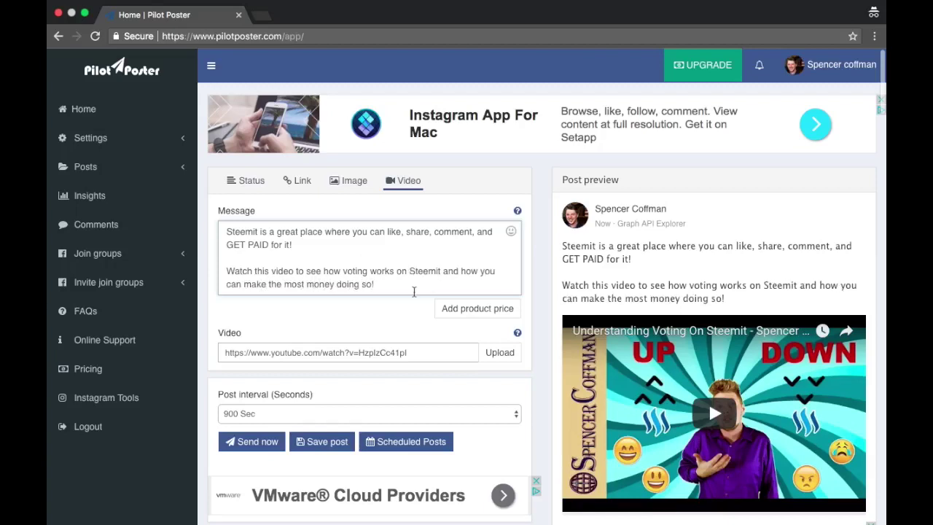
{"action": "left_click", "coordinate": [404, 284]}
{"action": "scroll", "coordinate": [704, 245], "scroll_direction": "down", "scroll_amount": 1}
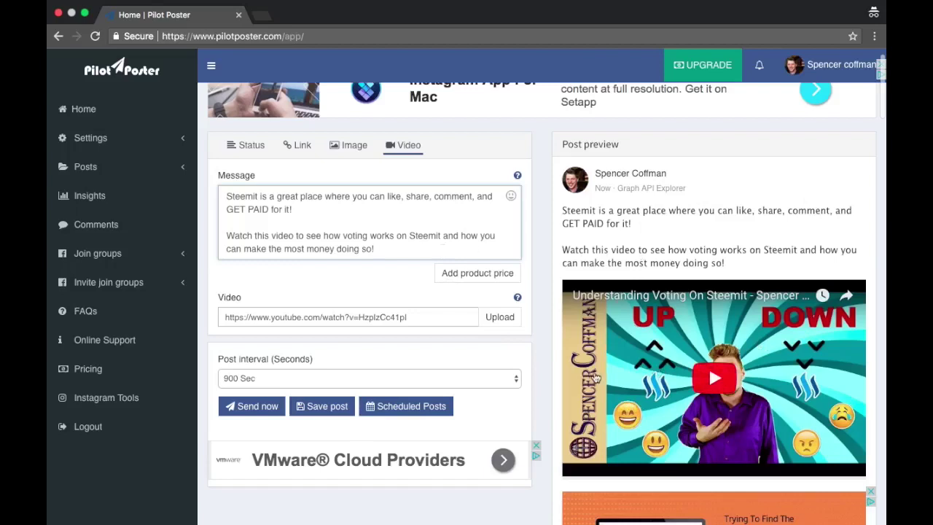
{"action": "scroll", "coordinate": [532, 306], "scroll_direction": "down", "scroll_amount": 1}
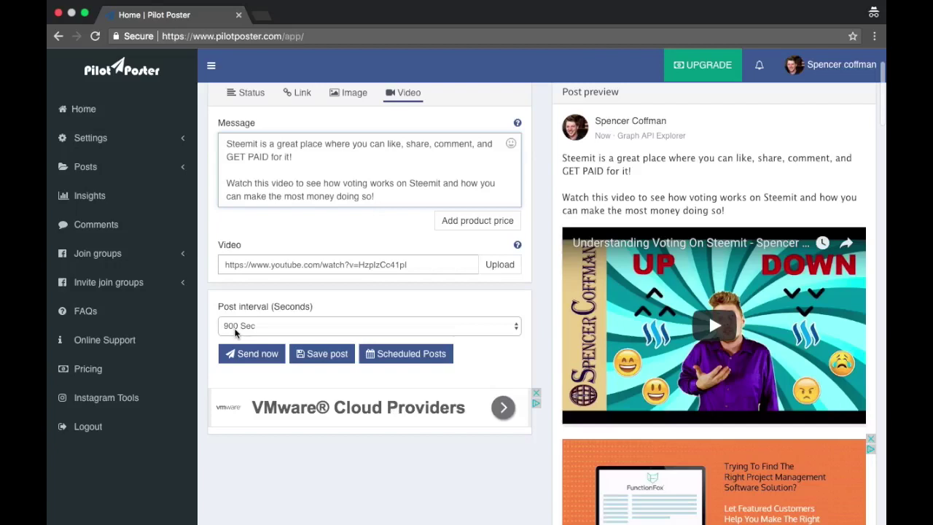
{"action": "scroll", "coordinate": [295, 318], "scroll_direction": "down", "scroll_amount": 2}
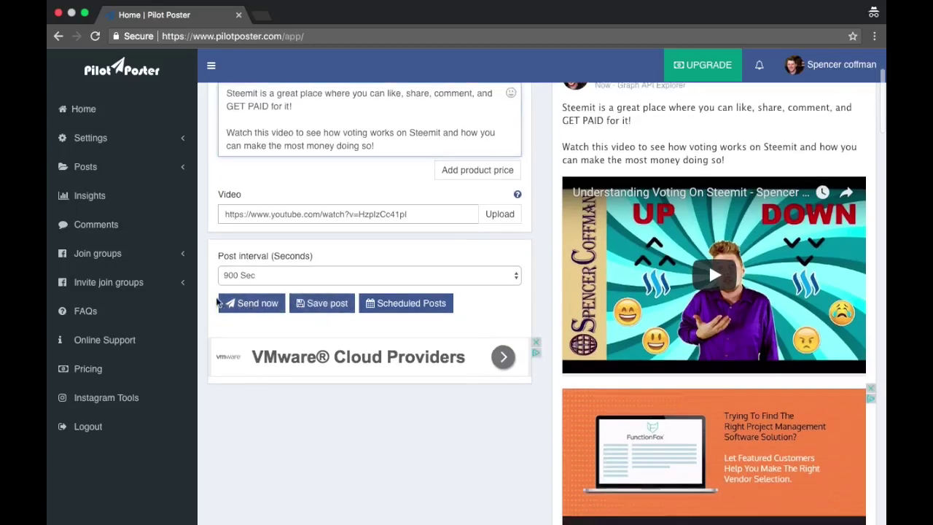
- Send the video post now and filter groups to the YouTube Groups category
{"action": "left_click", "coordinate": [220, 302]}
{"action": "scroll", "coordinate": [216, 302], "scroll_direction": "down", "scroll_amount": 2}
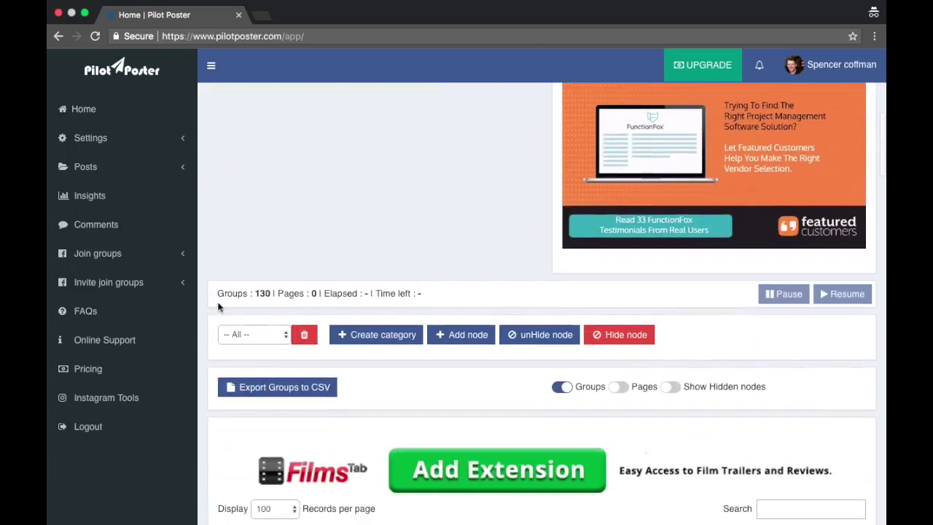
{"action": "left_click", "coordinate": [261, 335]}
{"action": "left_click", "coordinate": [253, 346]}
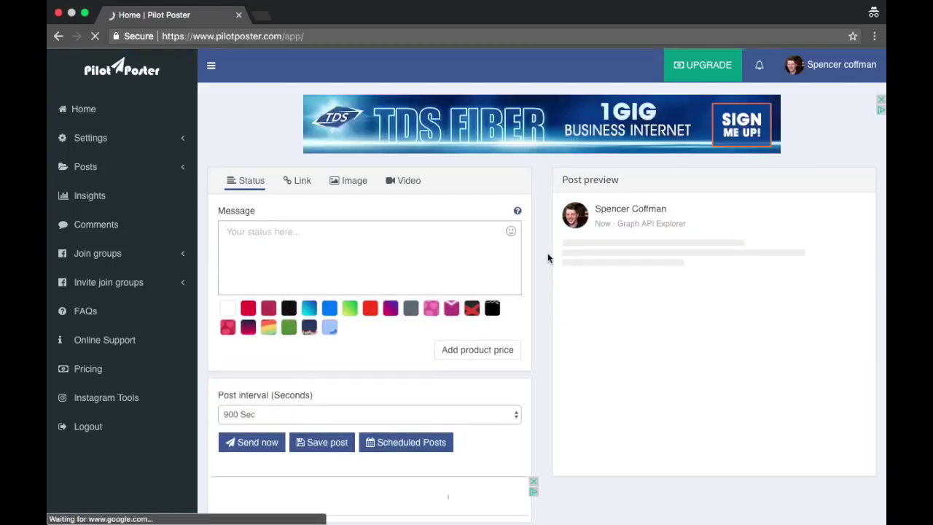
{"action": "scroll", "coordinate": [548, 258], "scroll_direction": "down", "scroll_amount": 10}
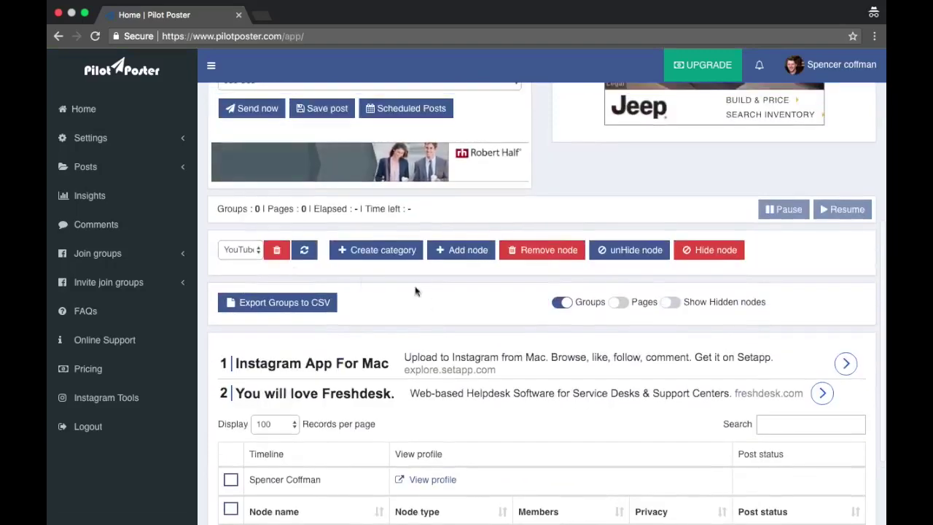
- Switch the group category back to -- All --
{"action": "left_click", "coordinate": [242, 250]}
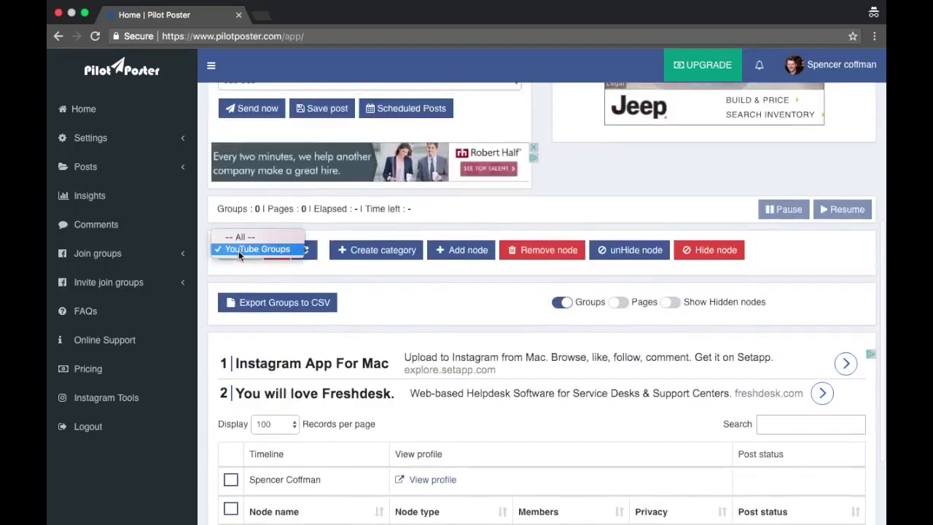
{"action": "left_click", "coordinate": [256, 249]}
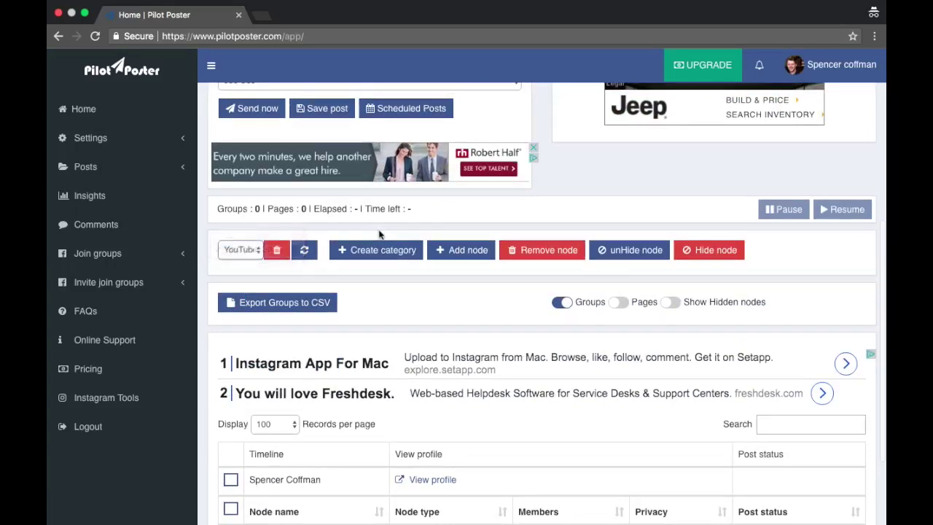
{"action": "scroll", "coordinate": [405, 337], "scroll_direction": "down", "scroll_amount": 2}
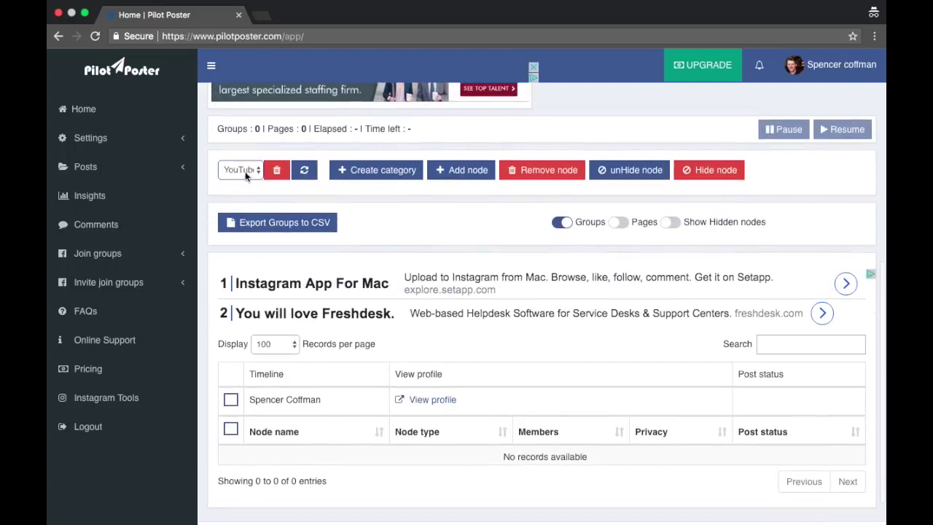
{"action": "scroll", "coordinate": [246, 219], "scroll_direction": "down", "scroll_amount": 1}
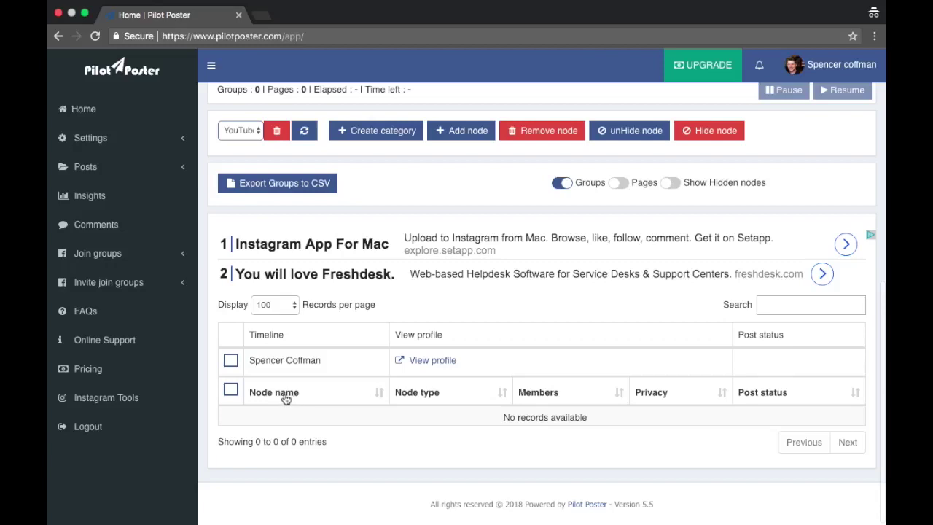
{"action": "scroll", "coordinate": [273, 328], "scroll_direction": "up", "scroll_amount": 1}
{"action": "left_click", "coordinate": [244, 168]}
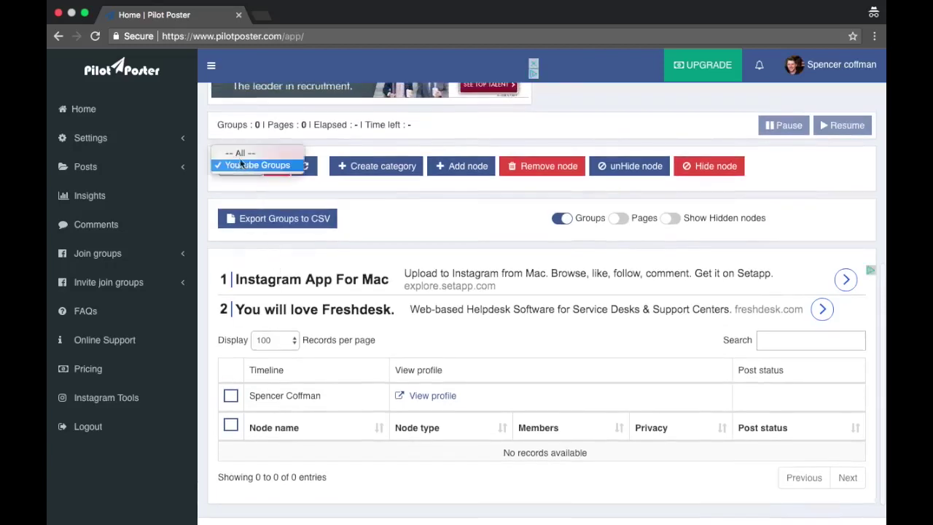
{"action": "left_click", "coordinate": [239, 152]}
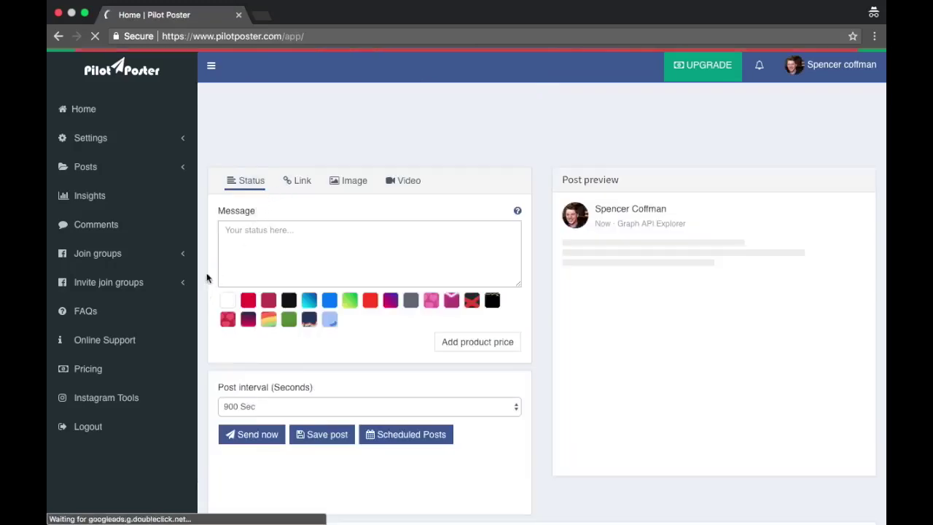
- Set the groups table to display All records so all 130 groups are listed
{"action": "left_click", "coordinate": [300, 247]}
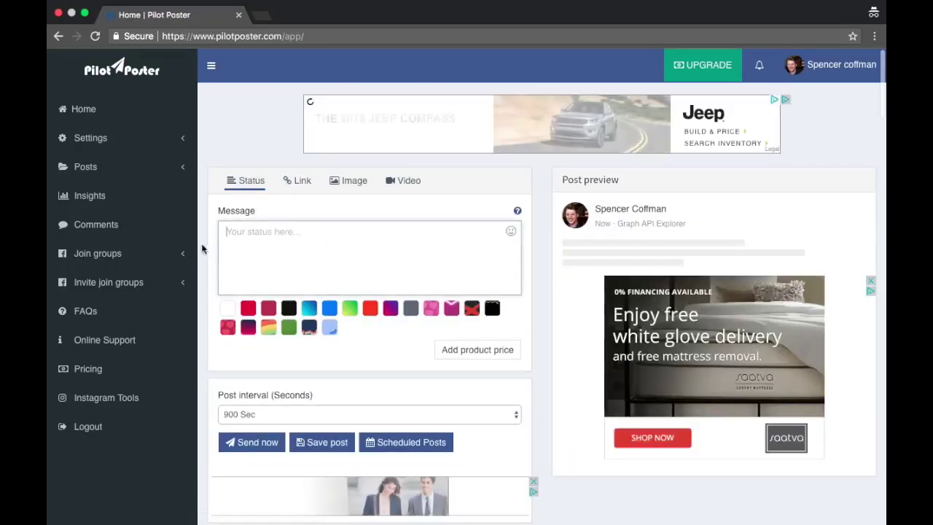
{"action": "scroll", "coordinate": [203, 249], "scroll_direction": "down", "scroll_amount": 10}
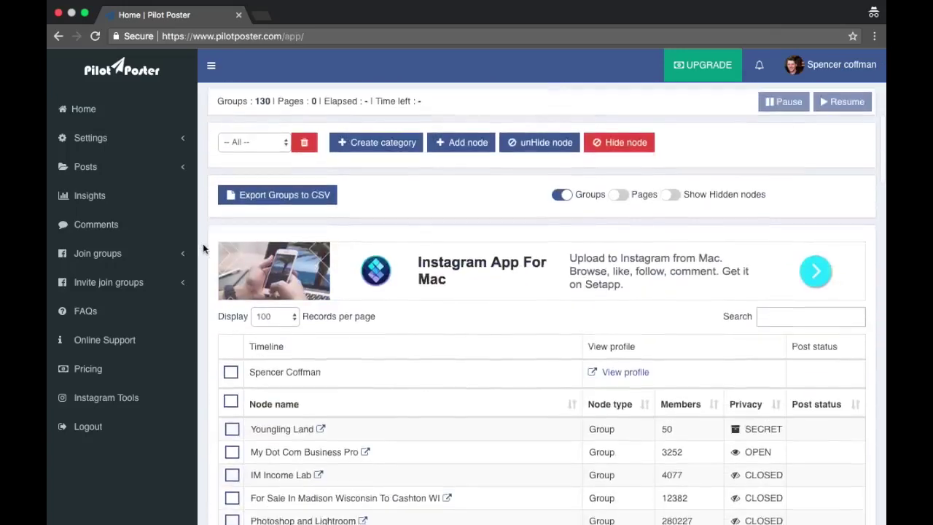
{"action": "scroll", "coordinate": [244, 189], "scroll_direction": "up", "scroll_amount": 2}
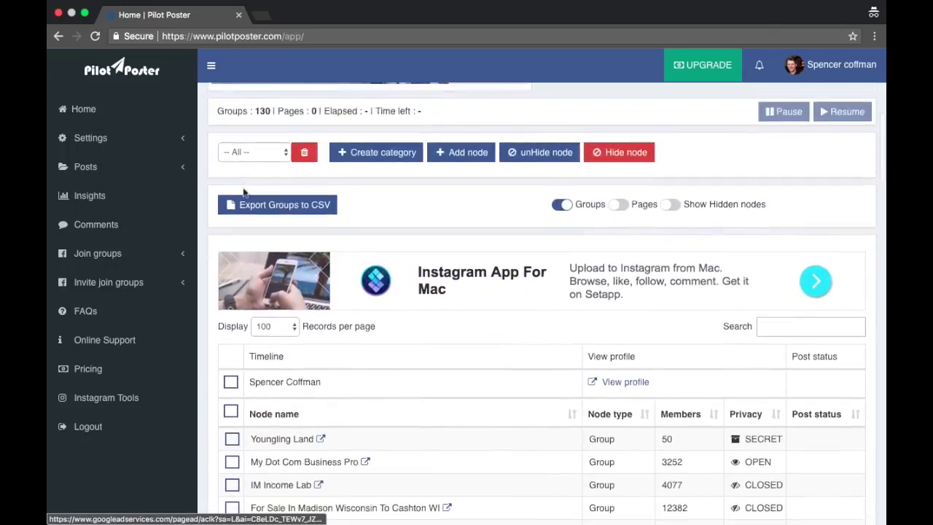
{"action": "scroll", "coordinate": [262, 277], "scroll_direction": "down", "scroll_amount": 1}
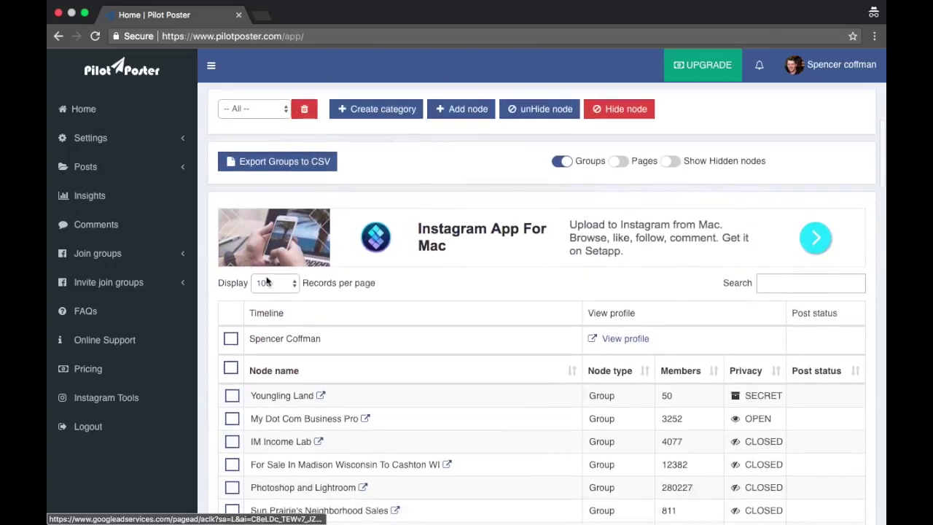
{"action": "left_click", "coordinate": [270, 283]}
{"action": "left_click", "coordinate": [262, 295]}
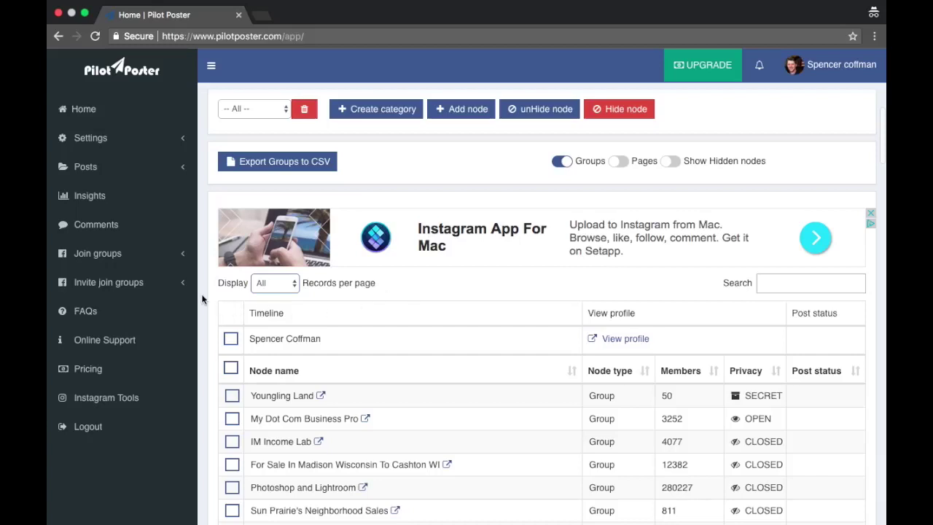
{"action": "scroll", "coordinate": [202, 294], "scroll_direction": "down", "scroll_amount": 5}
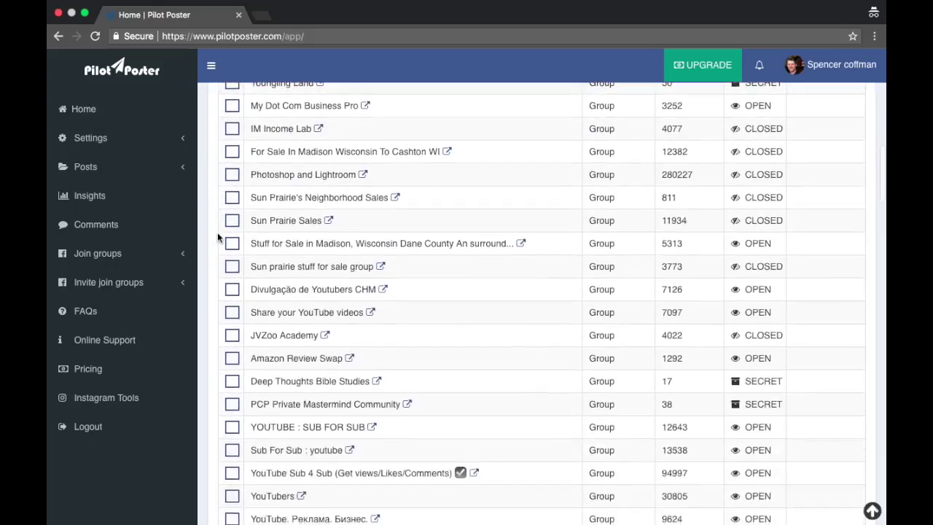
- Tick the first YouTube groups, from Divulgação de Youtubers CHM through Promociona tu canal de Youtube
{"action": "scroll", "coordinate": [218, 236], "scroll_direction": "down", "scroll_amount": 1}
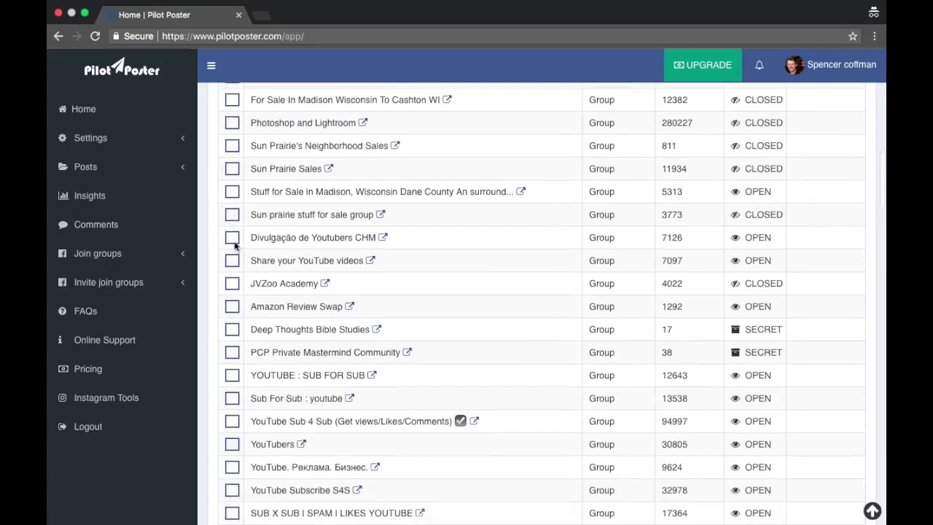
{"action": "left_click", "coordinate": [232, 240]}
{"action": "scroll", "coordinate": [233, 309], "scroll_direction": "down", "scroll_amount": 2}
{"action": "left_click", "coordinate": [230, 265]}
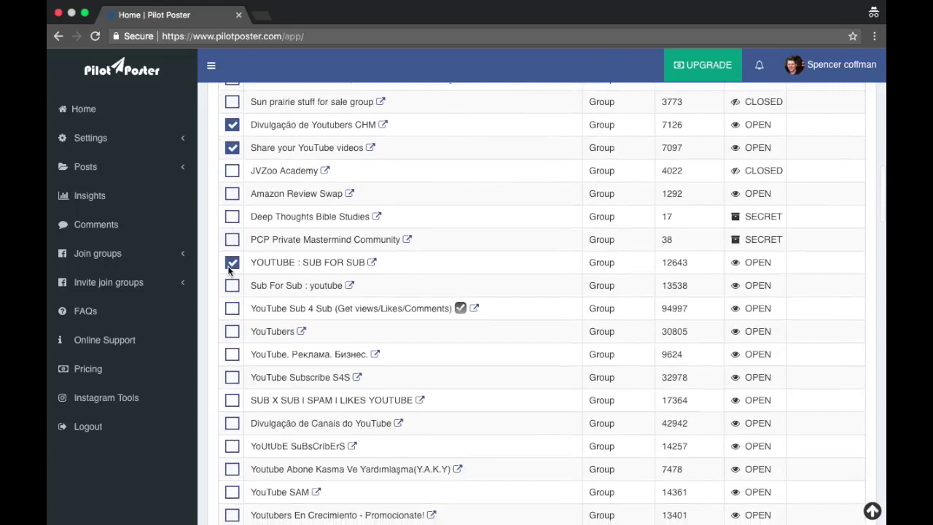
{"action": "left_click", "coordinate": [232, 286]}
{"action": "left_click", "coordinate": [233, 309]}
{"action": "left_click", "coordinate": [232, 357]}
{"action": "left_click", "coordinate": [233, 378]}
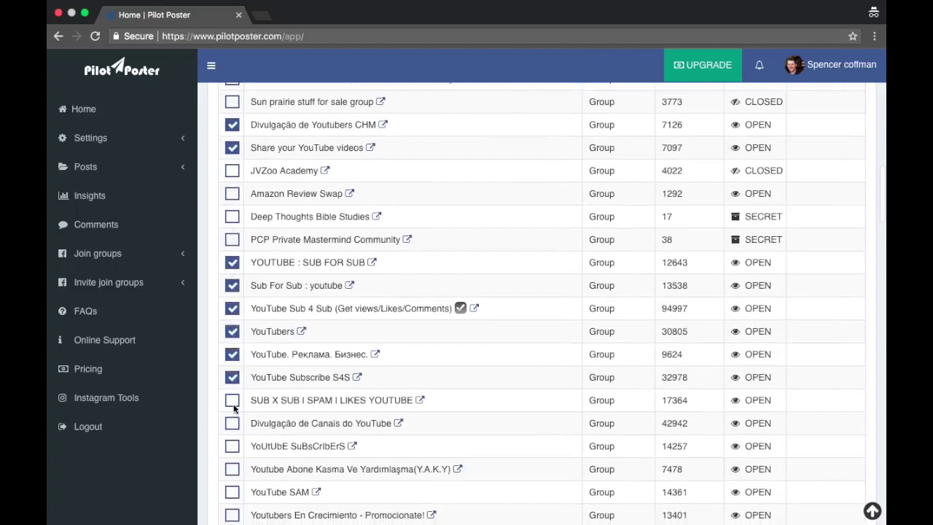
{"action": "left_click", "coordinate": [233, 399]}
{"action": "scroll", "coordinate": [258, 331], "scroll_direction": "down", "scroll_amount": 3}
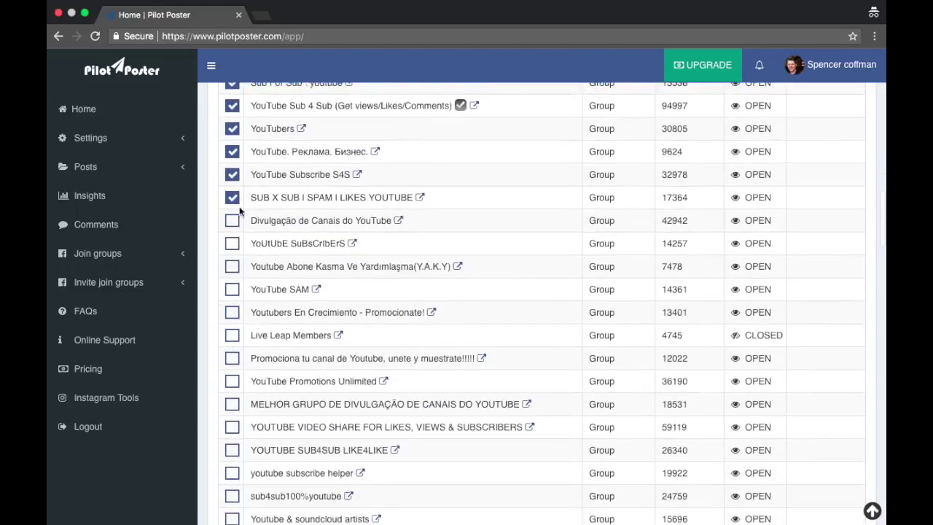
{"action": "left_click", "coordinate": [232, 243]}
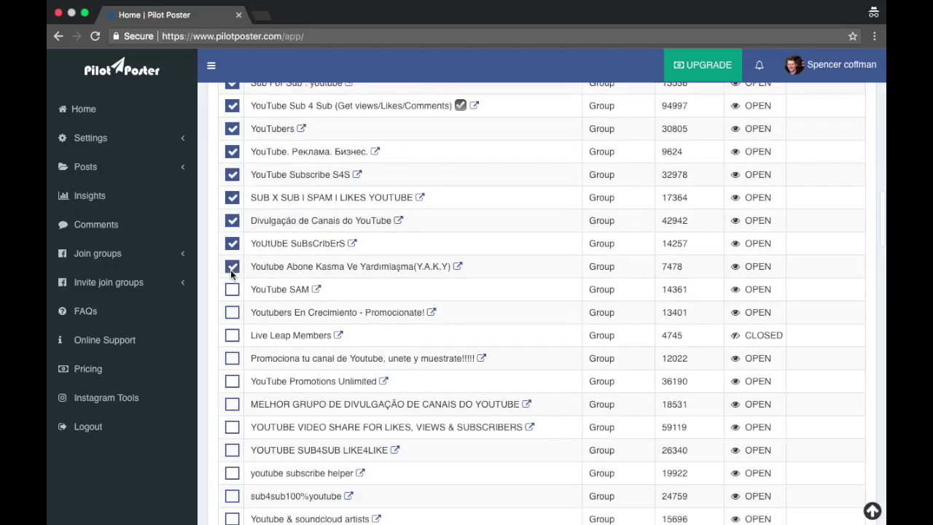
{"action": "left_click", "coordinate": [232, 289]}
{"action": "left_click", "coordinate": [231, 312]}
{"action": "left_click", "coordinate": [231, 358]}
- Tick further groups, from YouTube Promotions Unlimited through Like 4 LIKE FB & YouTube
{"action": "scroll", "coordinate": [232, 358], "scroll_direction": "down", "scroll_amount": 2}
{"action": "left_click", "coordinate": [233, 250]}
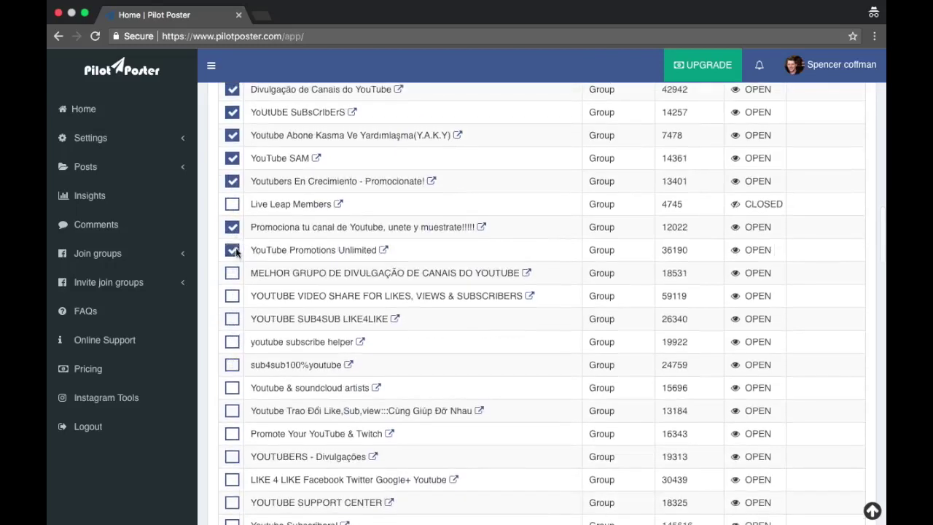
{"action": "left_click", "coordinate": [233, 274]}
{"action": "left_click", "coordinate": [233, 296]}
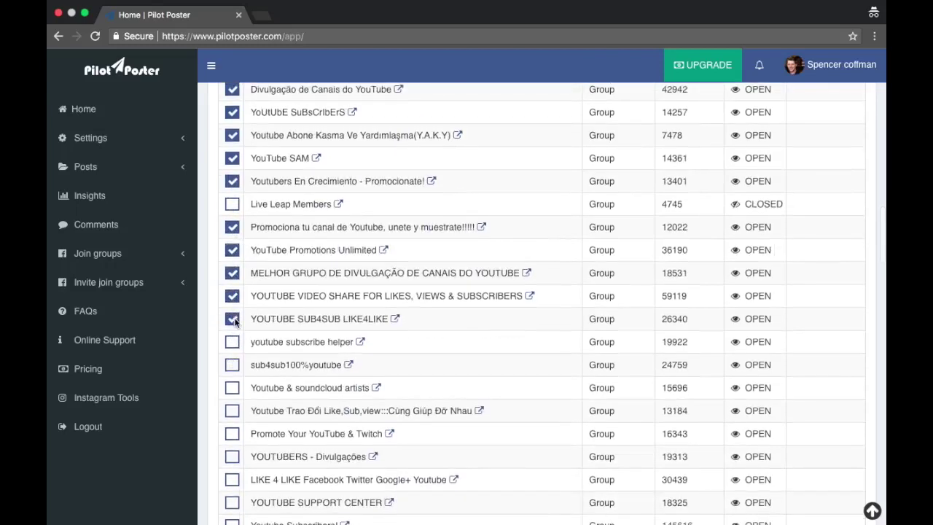
{"action": "left_click", "coordinate": [232, 342]}
{"action": "left_click", "coordinate": [231, 364]}
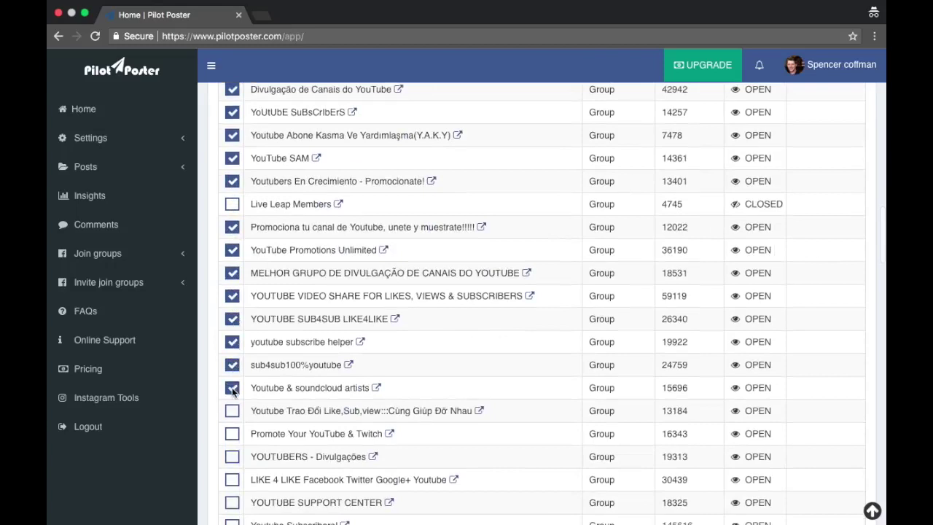
{"action": "scroll", "coordinate": [234, 350], "scroll_direction": "down", "scroll_amount": 3}
{"action": "left_click", "coordinate": [231, 223]}
{"action": "left_click", "coordinate": [231, 248]}
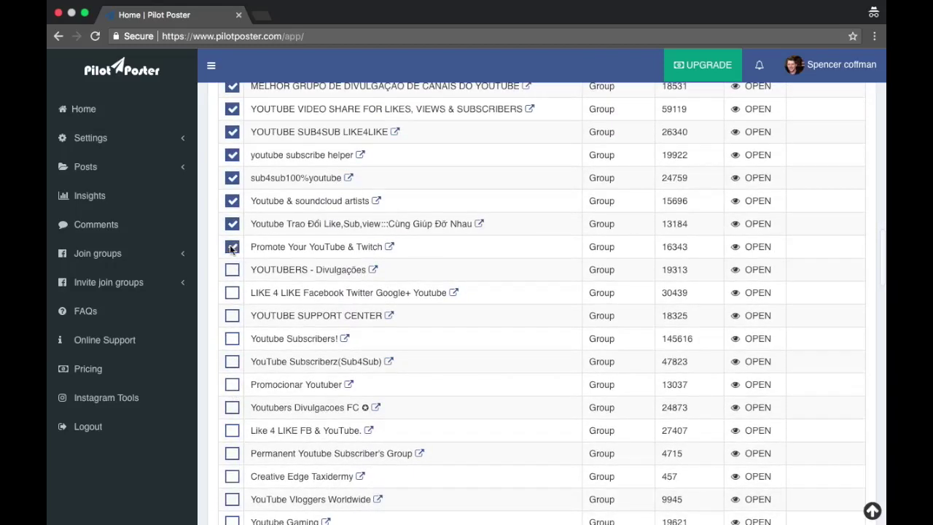
{"action": "left_click", "coordinate": [232, 272]}
{"action": "left_click", "coordinate": [231, 294]}
{"action": "scroll", "coordinate": [235, 338], "scroll_direction": "down", "scroll_amount": 3}
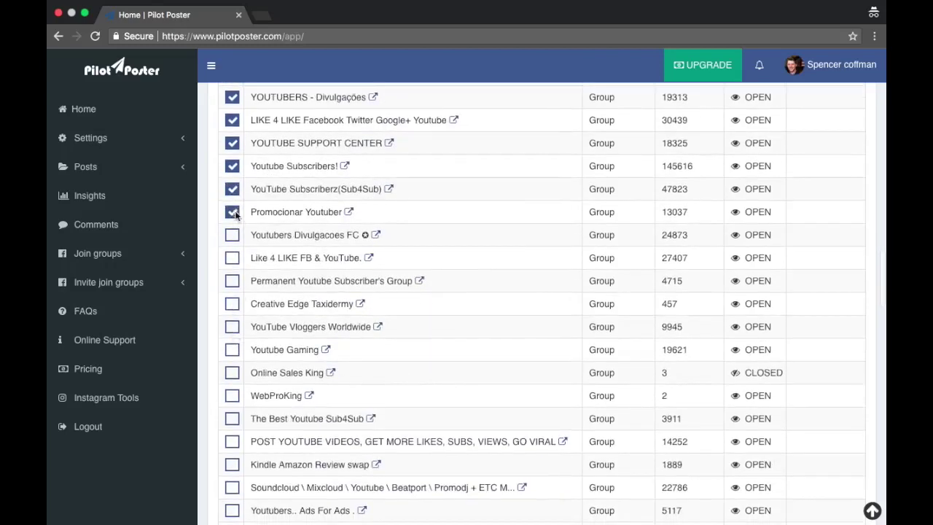
{"action": "left_click", "coordinate": [232, 235]}
{"action": "left_click", "coordinate": [232, 257]}
{"action": "left_click", "coordinate": [232, 304]}
- Tick go-viral, Soundcloud, YOUTUBERS DEL MUNDO, YouTube Indonesia and exchange groups, unticking Kindle Amazon Review
{"action": "scroll", "coordinate": [235, 328], "scroll_direction": "down", "scroll_amount": 5}
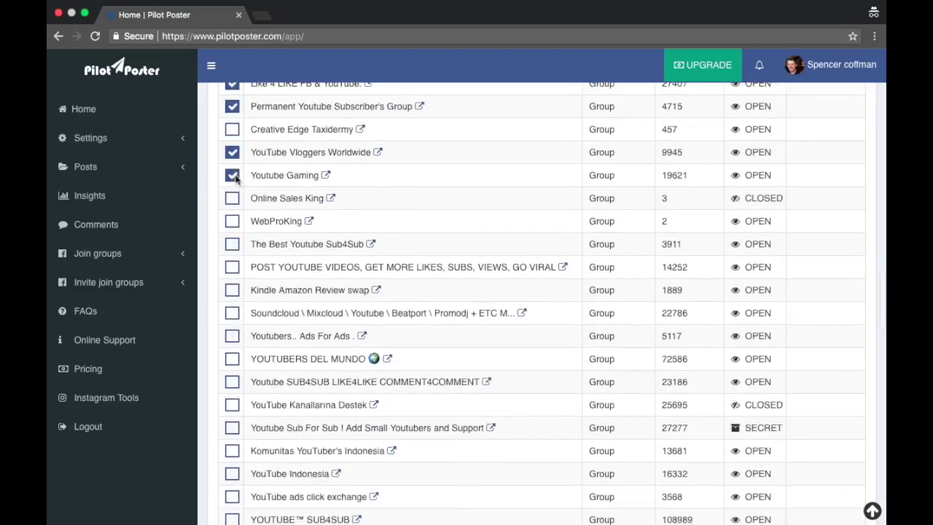
{"action": "left_click", "coordinate": [232, 268]}
{"action": "left_click", "coordinate": [233, 292]}
{"action": "left_click", "coordinate": [232, 314]}
{"action": "scroll", "coordinate": [234, 313], "scroll_direction": "down", "scroll_amount": 3}
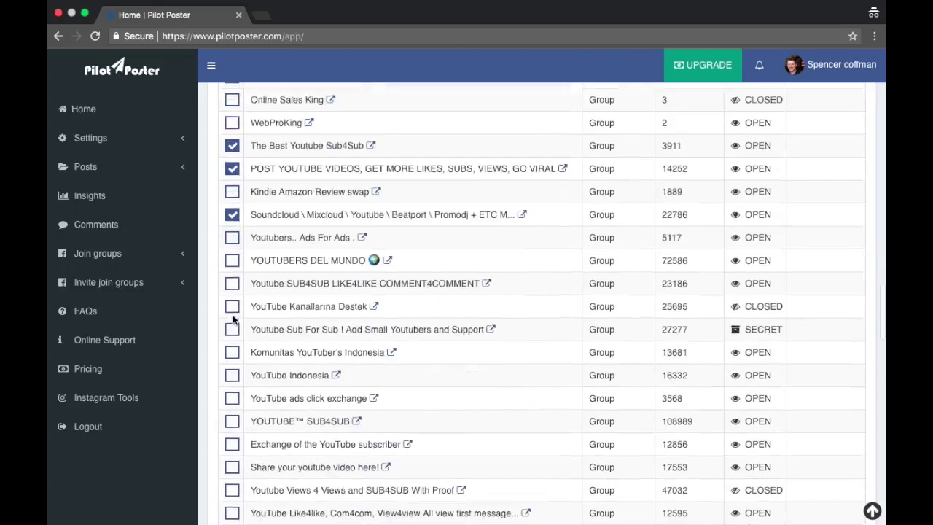
{"action": "left_click", "coordinate": [231, 250]}
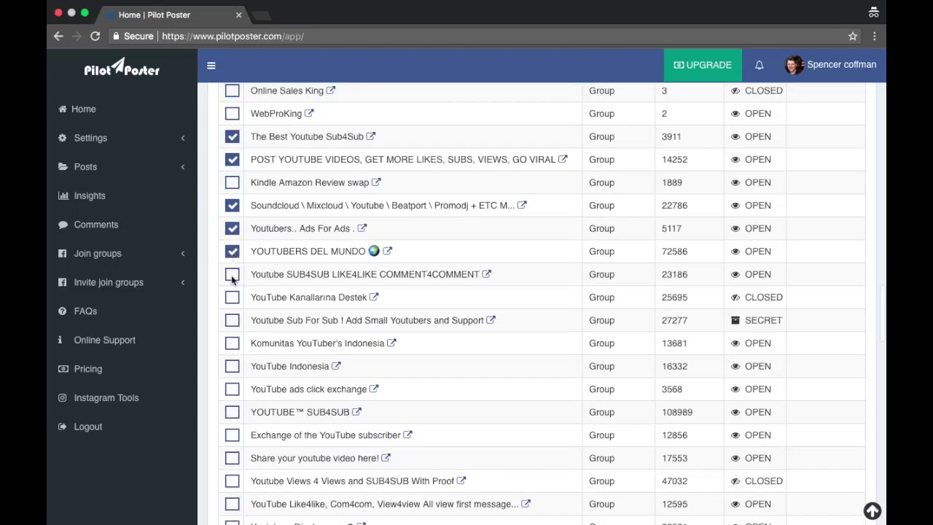
{"action": "left_click", "coordinate": [233, 367]}
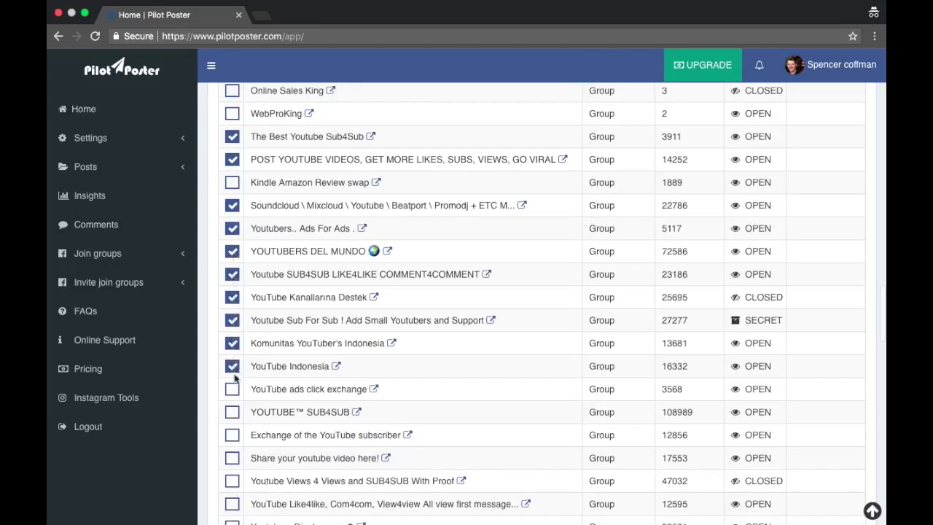
{"action": "left_click", "coordinate": [232, 411]}
{"action": "scroll", "coordinate": [232, 412], "scroll_direction": "down", "scroll_amount": 3}
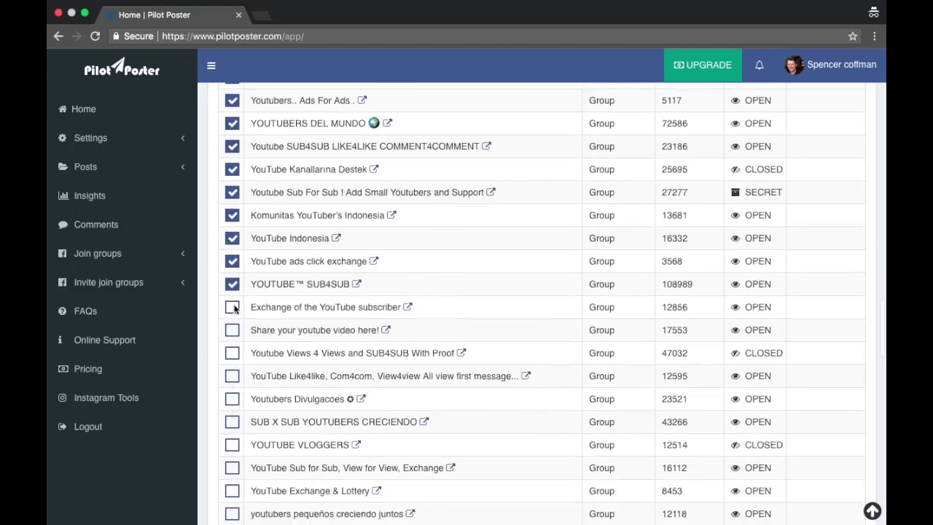
{"action": "left_click", "coordinate": [232, 309]}
{"action": "left_click", "coordinate": [232, 376]}
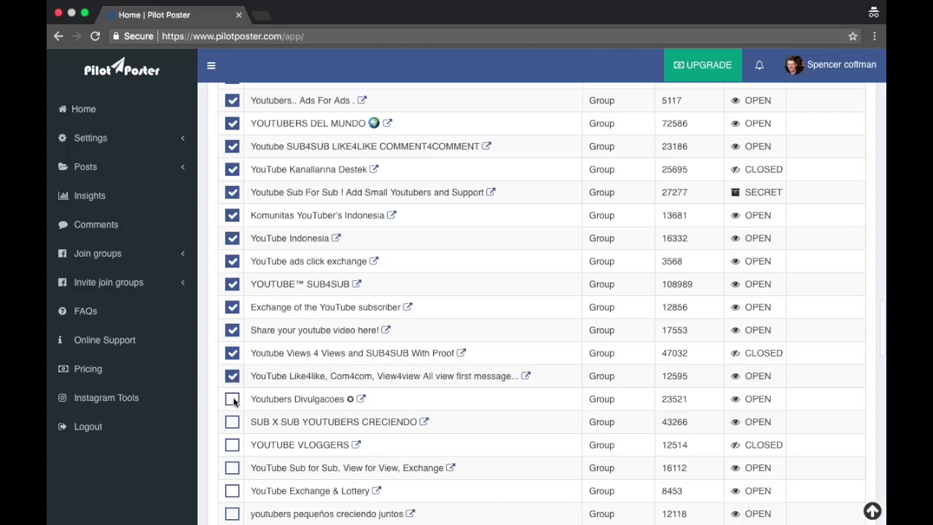
- Tick the remaining groups, including YOUTUBE VLOGGERS, BEYAZKARGA TV and PROMOTE YOUR YOUTUBE VIDEOS
{"action": "scroll", "coordinate": [233, 401], "scroll_direction": "down", "scroll_amount": 3}
{"action": "left_click", "coordinate": [232, 323]}
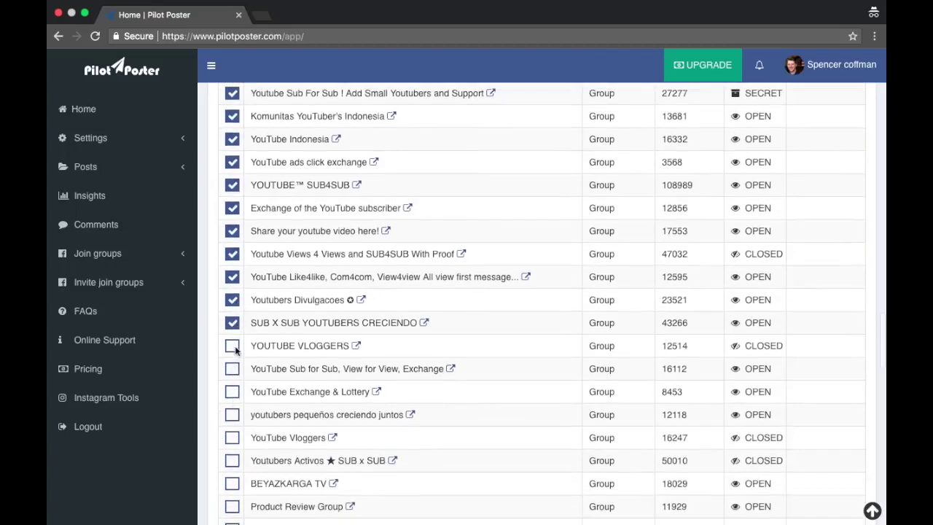
{"action": "left_click", "coordinate": [232, 346]}
{"action": "left_click", "coordinate": [232, 437]}
{"action": "scroll", "coordinate": [232, 437], "scroll_direction": "down", "scroll_amount": 3}
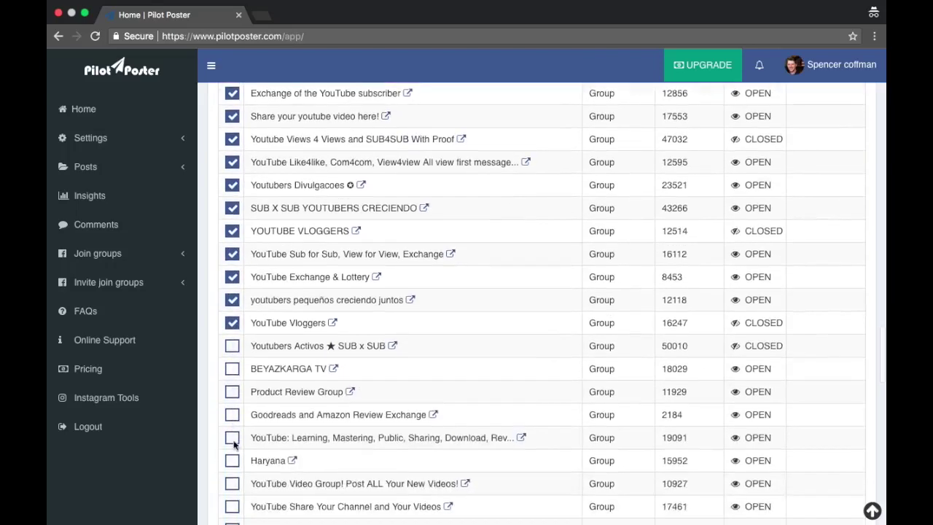
{"action": "left_click", "coordinate": [233, 346]}
{"action": "left_click", "coordinate": [232, 370]}
{"action": "scroll", "coordinate": [233, 393], "scroll_direction": "down", "scroll_amount": 3}
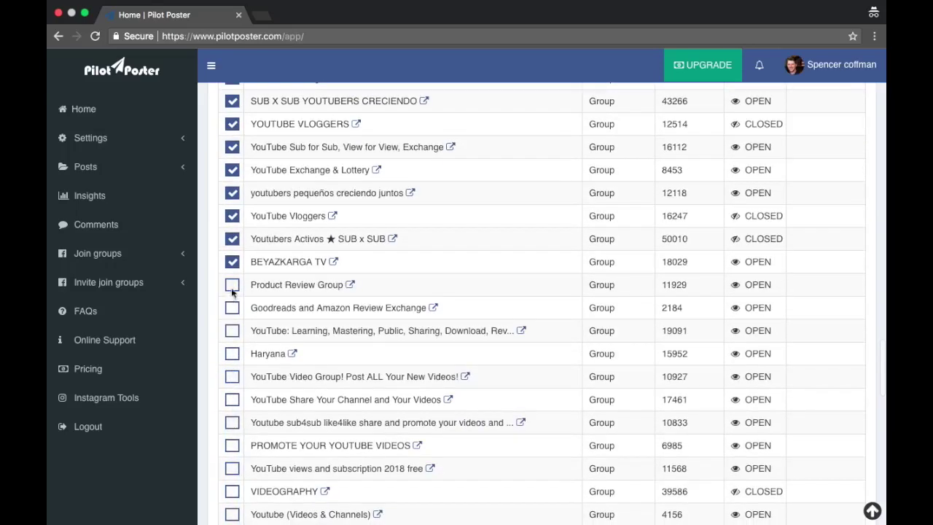
{"action": "left_click", "coordinate": [233, 331]}
{"action": "scroll", "coordinate": [233, 377], "scroll_direction": "down", "scroll_amount": 3}
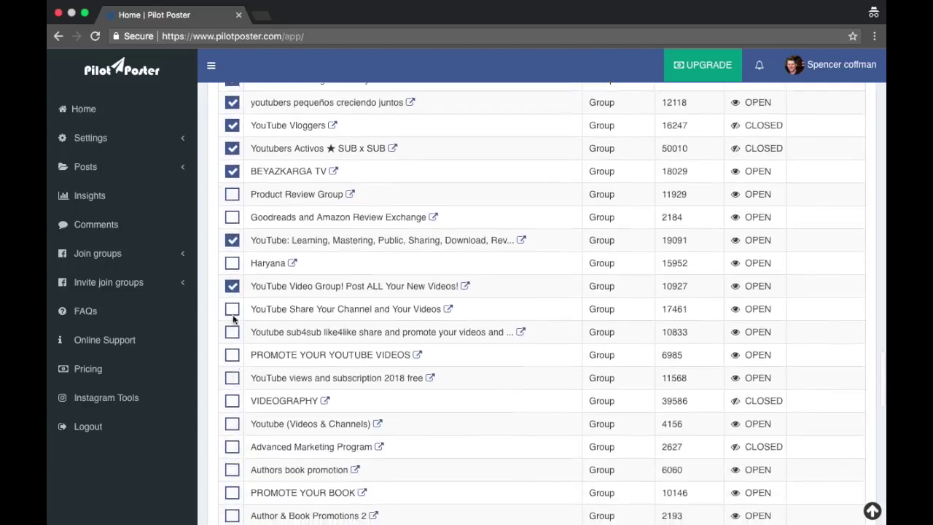
{"action": "left_click", "coordinate": [233, 311]}
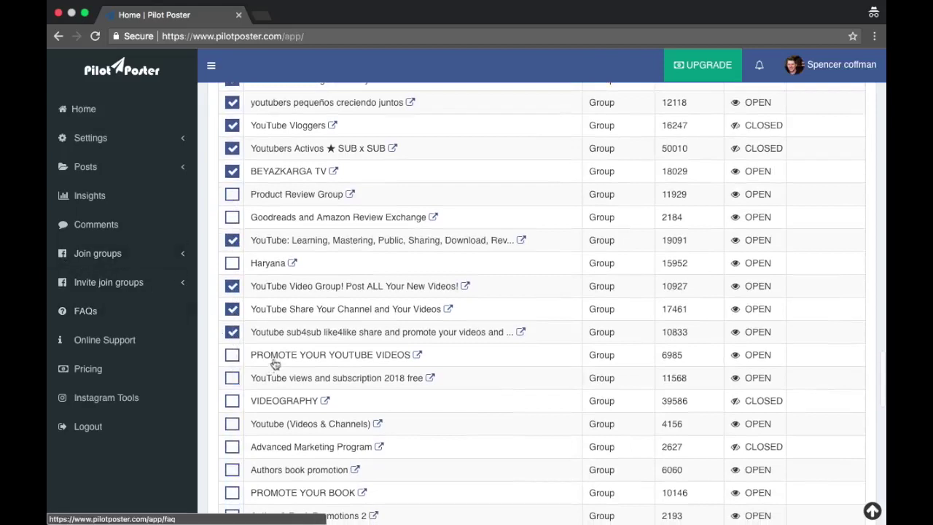
{"action": "left_click", "coordinate": [234, 355]}
{"action": "left_click", "coordinate": [233, 377]}
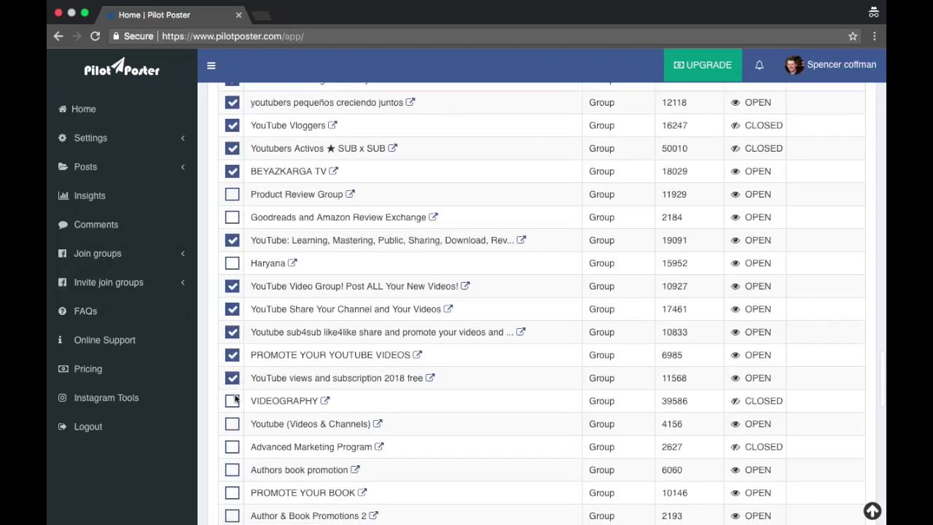
{"action": "scroll", "coordinate": [231, 401], "scroll_direction": "down", "scroll_amount": 3}
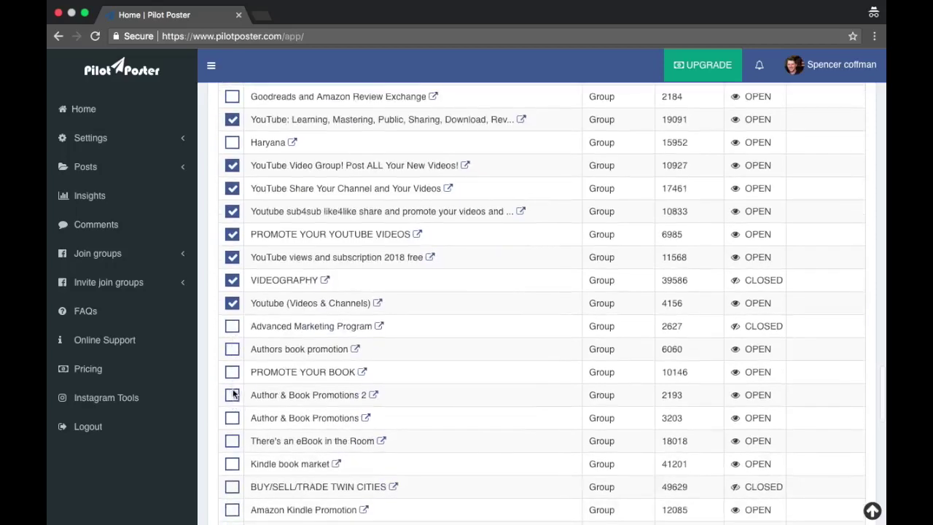
{"action": "scroll", "coordinate": [231, 323], "scroll_direction": "down", "scroll_amount": 2}
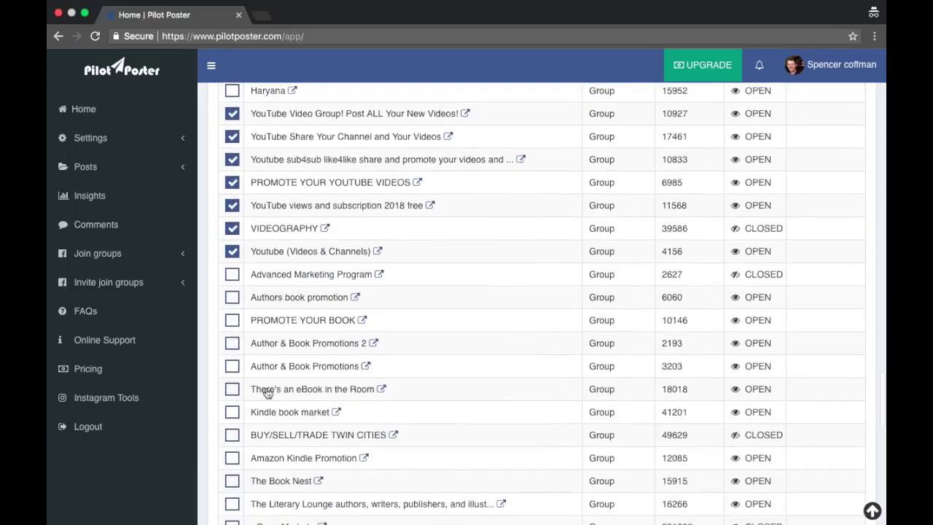
{"action": "scroll", "coordinate": [268, 393], "scroll_direction": "down", "scroll_amount": 5}
{"action": "scroll", "coordinate": [279, 378], "scroll_direction": "down", "scroll_amount": 6}
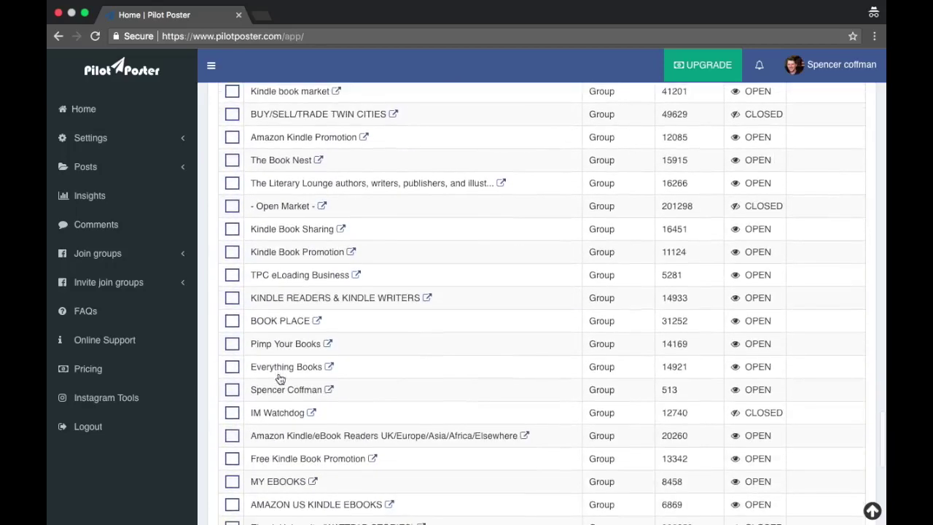
{"action": "scroll", "coordinate": [266, 408], "scroll_direction": "down", "scroll_amount": 9}
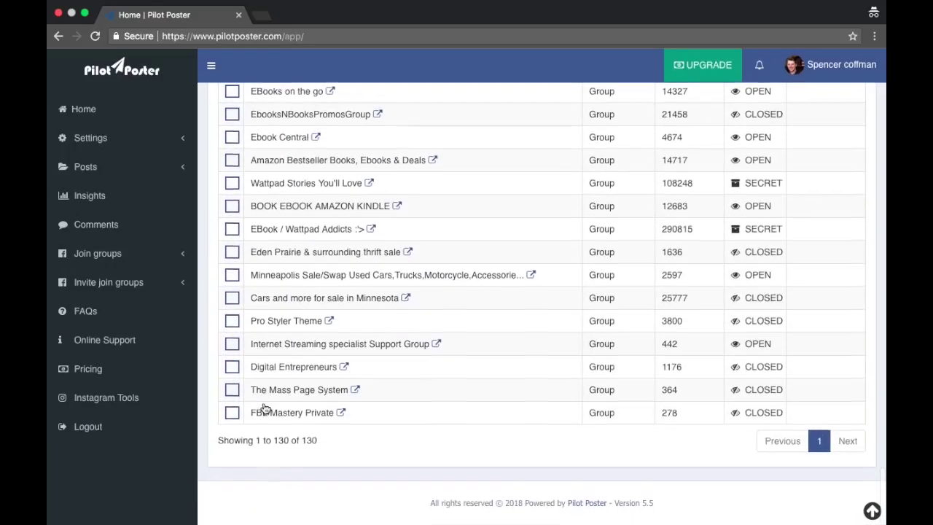
{"action": "scroll", "coordinate": [266, 409], "scroll_direction": "up", "scroll_amount": 20}
{"action": "scroll", "coordinate": [264, 408], "scroll_direction": "up", "scroll_amount": 10}
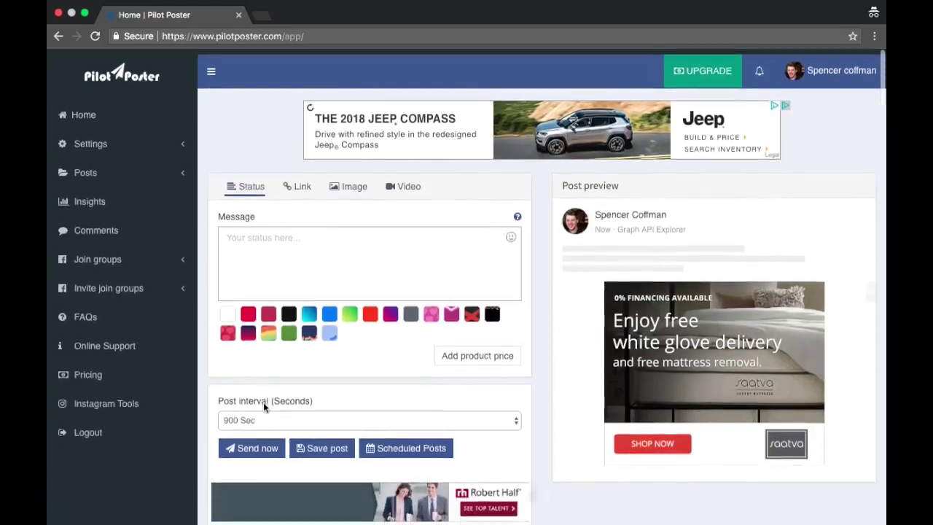
{"action": "scroll", "coordinate": [265, 408], "scroll_direction": "down", "scroll_amount": 12}
{"action": "scroll", "coordinate": [264, 408], "scroll_direction": "up", "scroll_amount": 5}
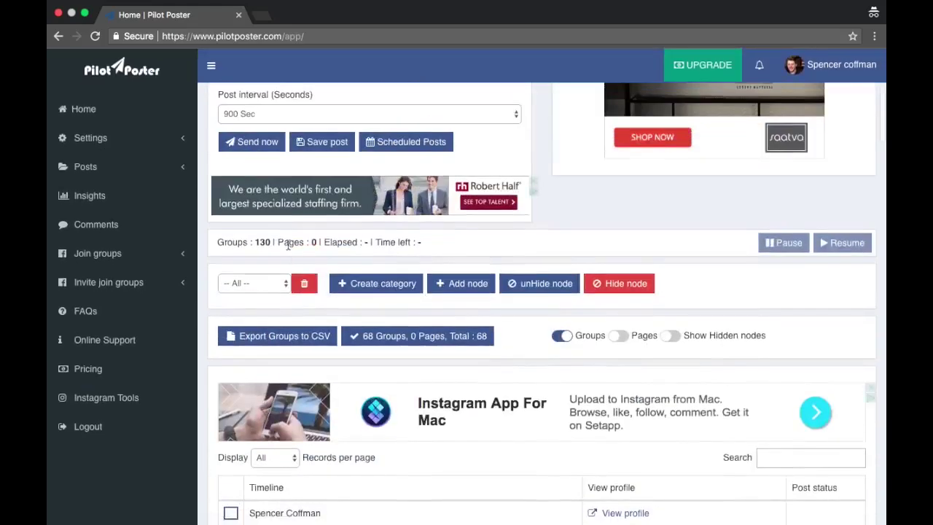
{"action": "scroll", "coordinate": [265, 407], "scroll_direction": "down", "scroll_amount": 5}
{"action": "scroll", "coordinate": [269, 349], "scroll_direction": "down", "scroll_amount": 5}
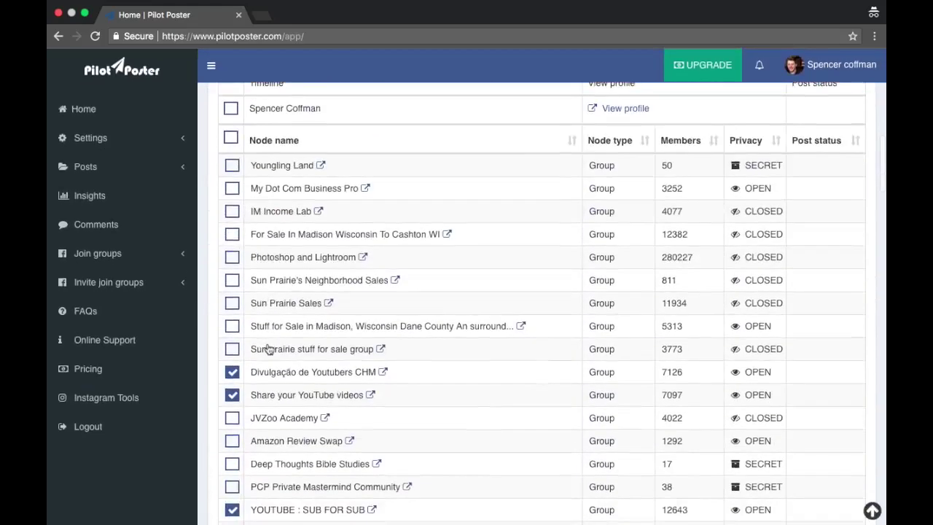
{"action": "scroll", "coordinate": [269, 349], "scroll_direction": "up", "scroll_amount": 10}
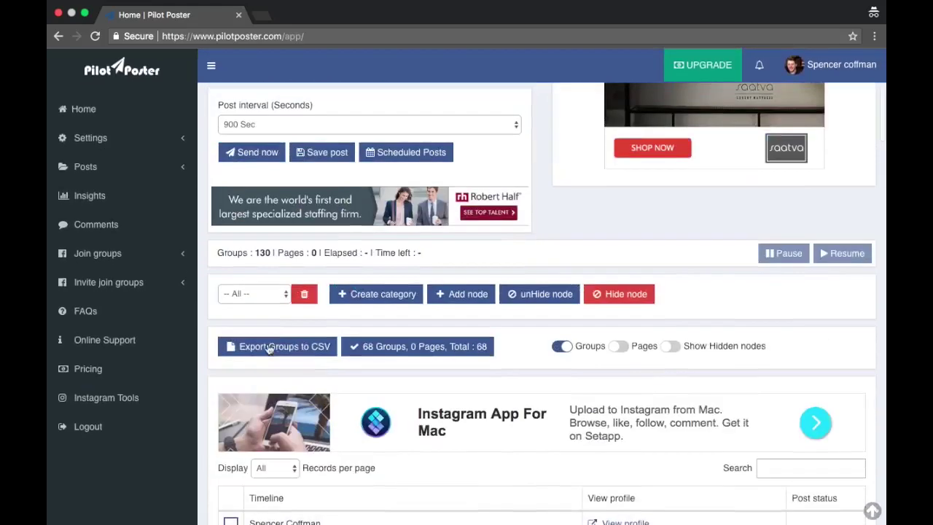
- Create and save a new group category named 'YouTube', then close its window
{"action": "left_click", "coordinate": [360, 295]}
{"action": "left_click", "coordinate": [325, 112]}
{"action": "type", "text": "YouTube"}
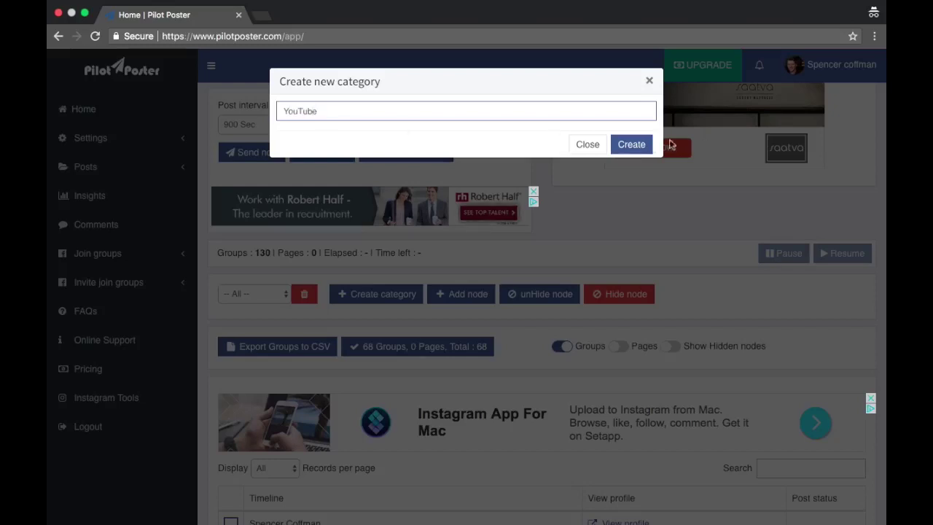
{"action": "left_click", "coordinate": [633, 146]}
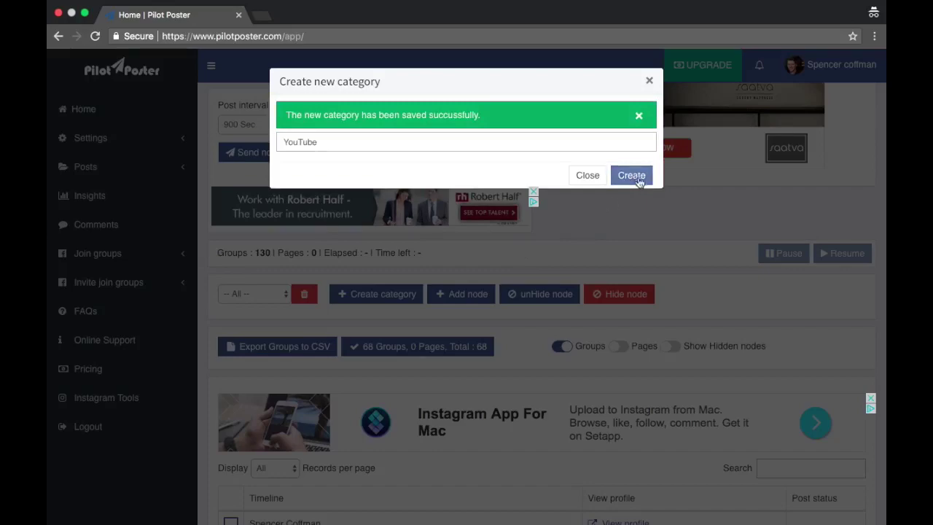
{"action": "left_click", "coordinate": [596, 178]}
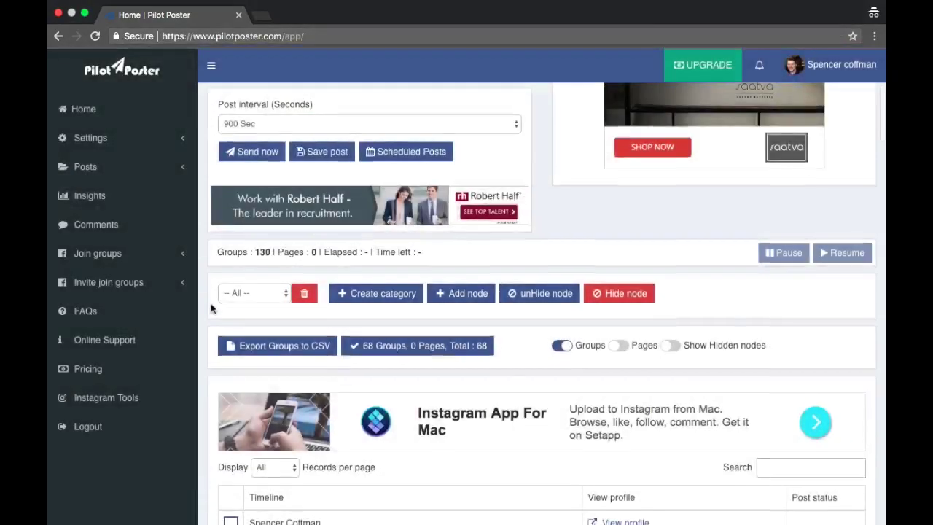
{"action": "scroll", "coordinate": [212, 317], "scroll_direction": "down", "scroll_amount": 3}
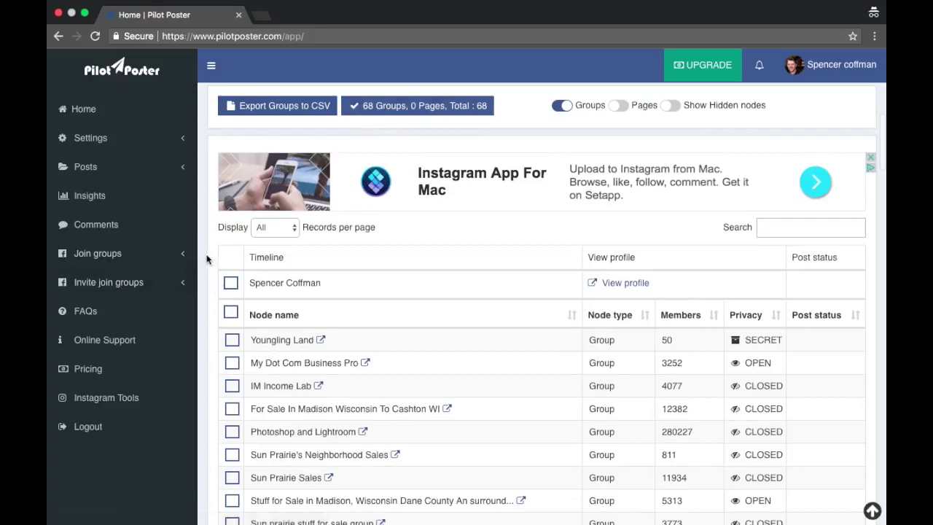
{"action": "scroll", "coordinate": [207, 259], "scroll_direction": "down", "scroll_amount": 3}
{"action": "scroll", "coordinate": [207, 260], "scroll_direction": "down", "scroll_amount": 2}
{"action": "scroll", "coordinate": [207, 260], "scroll_direction": "up", "scroll_amount": 6}
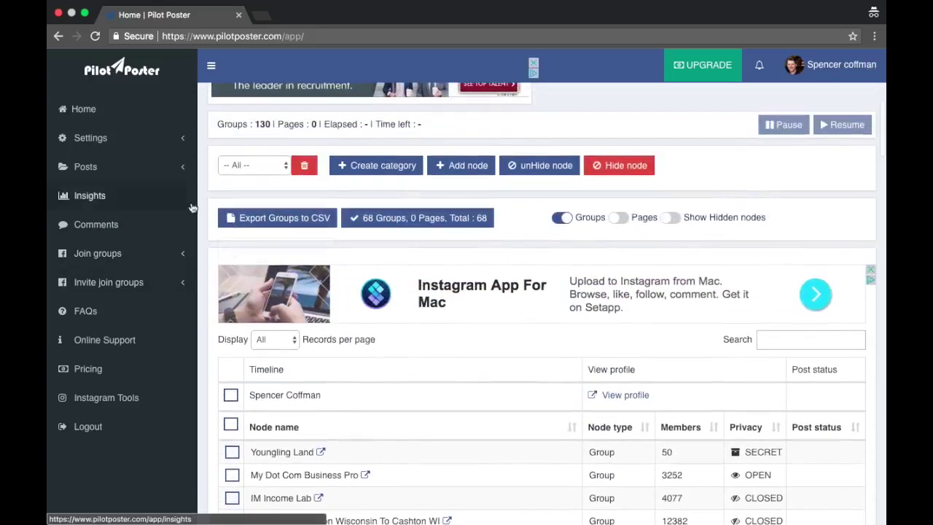
- Switch the post to a video post and paste in the YouTube video link
{"action": "left_click", "coordinate": [204, 196]}
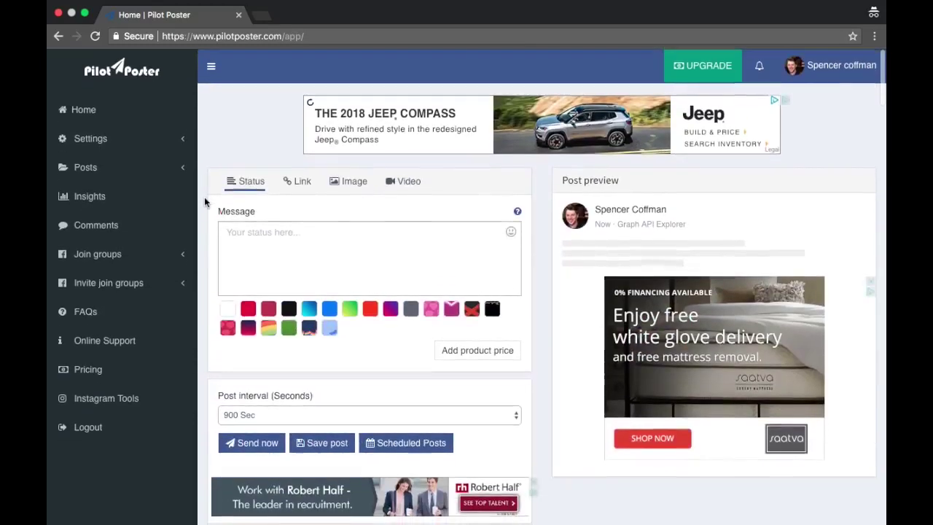
{"action": "left_click", "coordinate": [402, 180]}
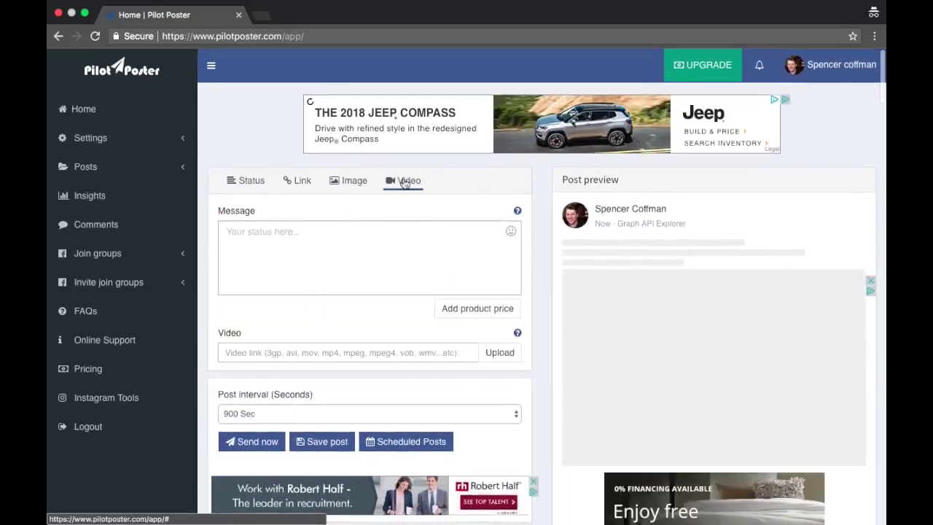
{"action": "left_click", "coordinate": [254, 352]}
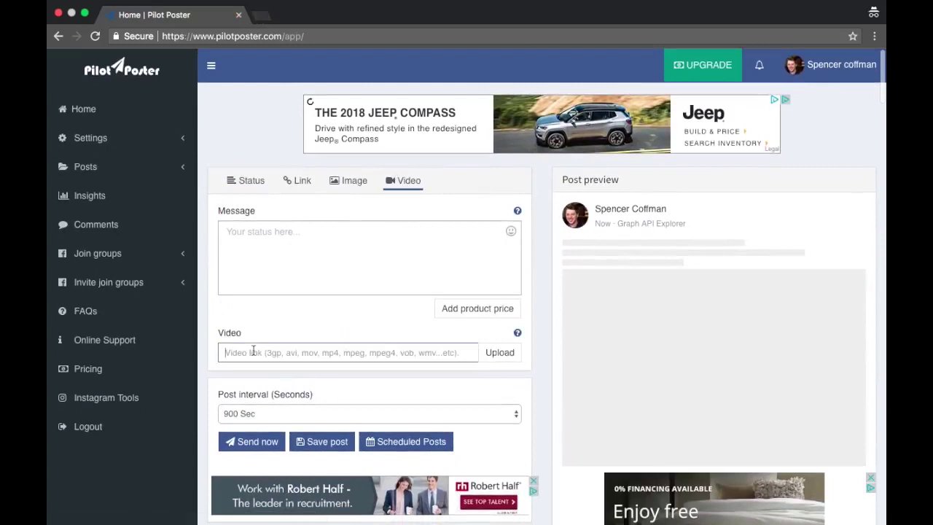
{"action": "type", "text": "https://www.youtube.com/watch?v=HzpIzCc41pI"}
- Write the Steemit message, with a second paragraph ending 'earn greater rewards'
{"action": "left_click", "coordinate": [387, 253]}
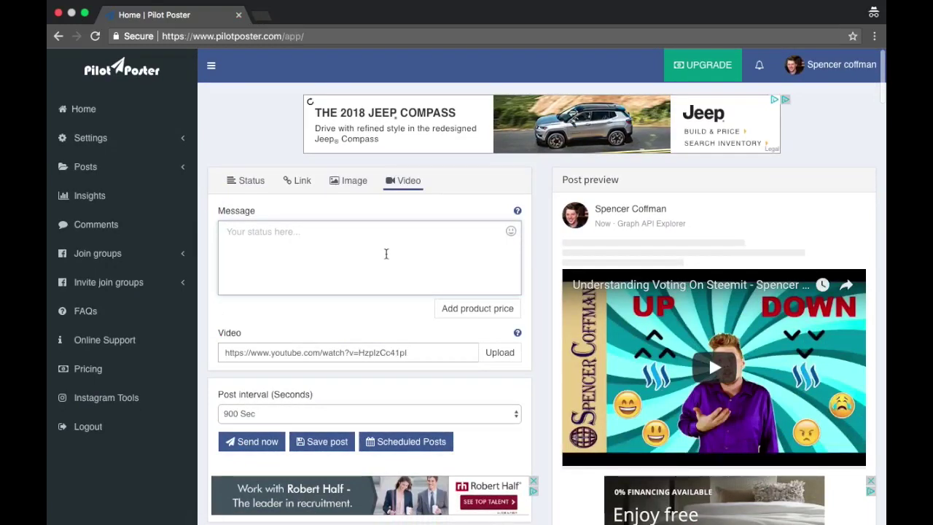
{"action": "type", "text": "Steemit is"}
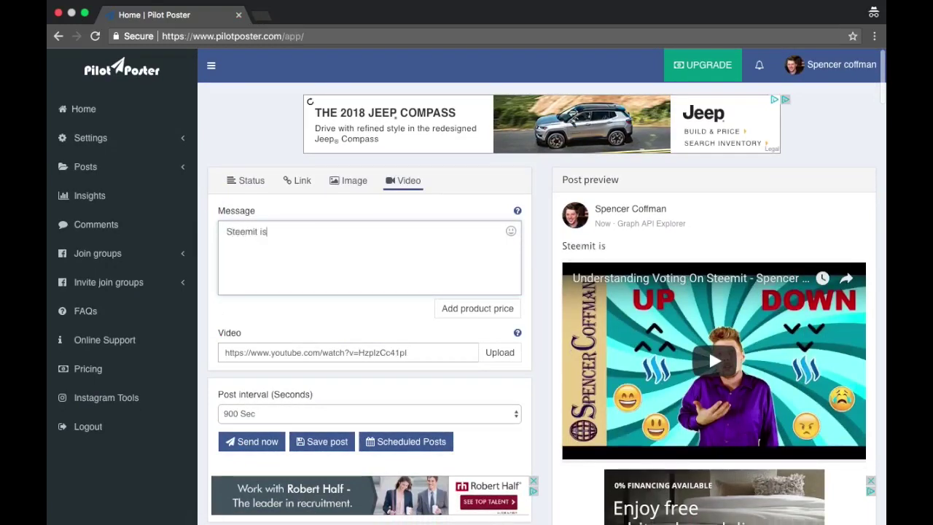
{"action": "type", "text": " an amazi"}
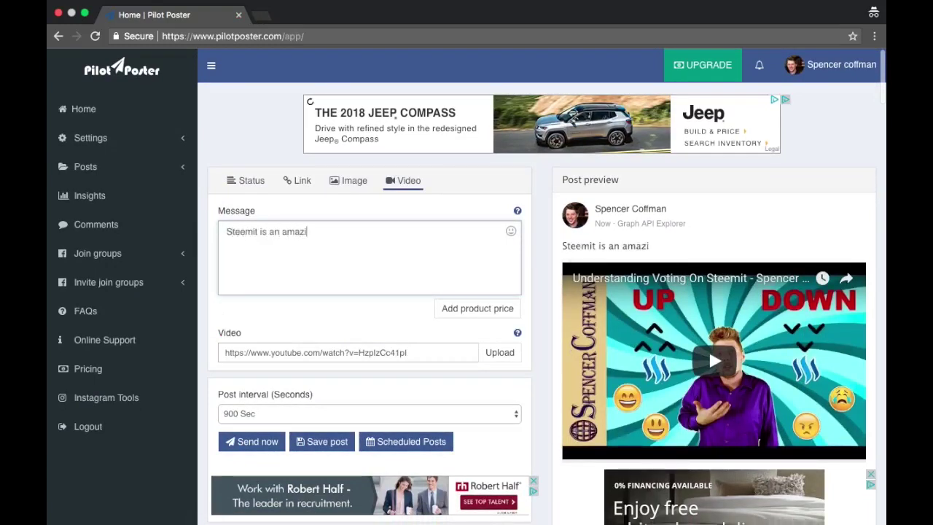
{"action": "type", "text": "ng place where you "}
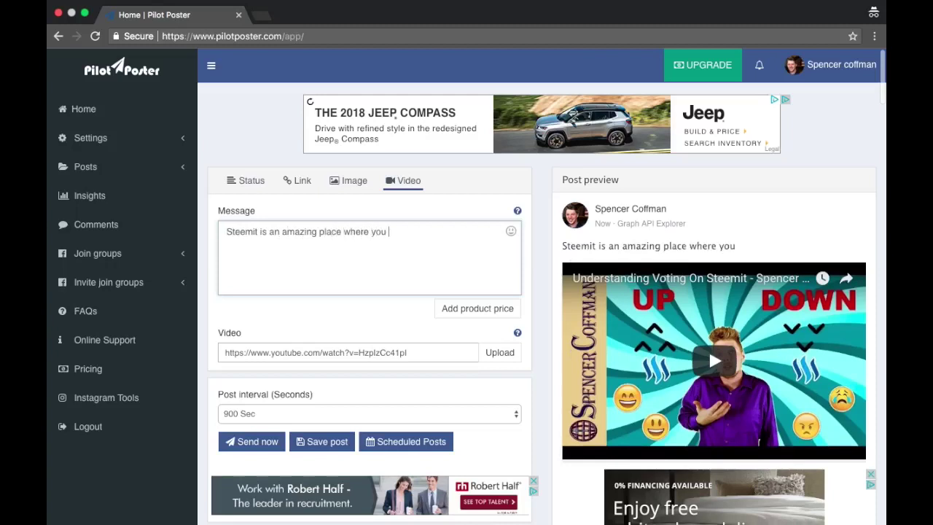
{"action": "type", "text": "can like, comment, s"}
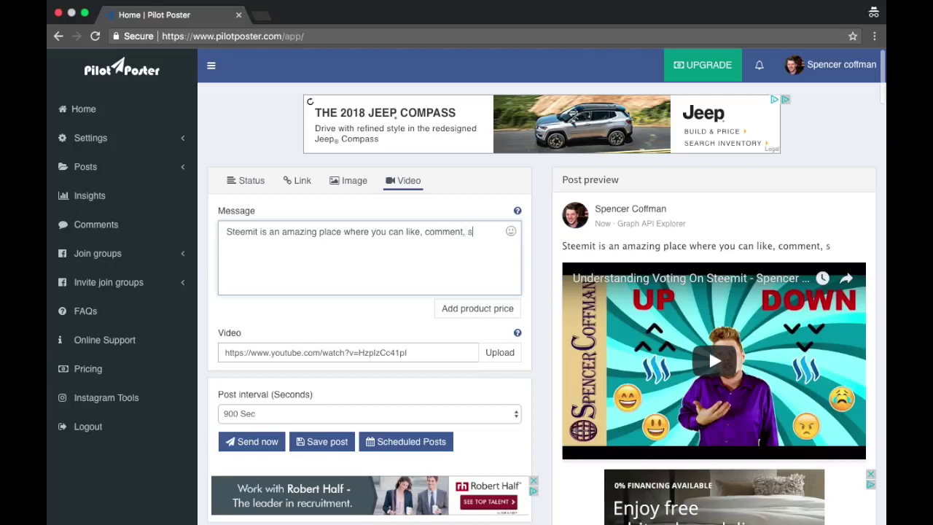
{"action": "type", "text": "hare, and "}
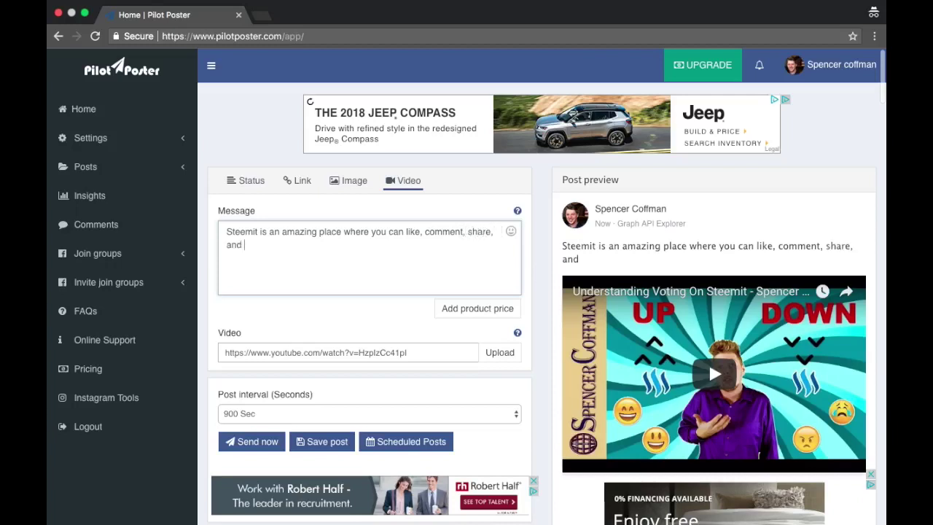
{"action": "type", "text": "GET PAID for it"}
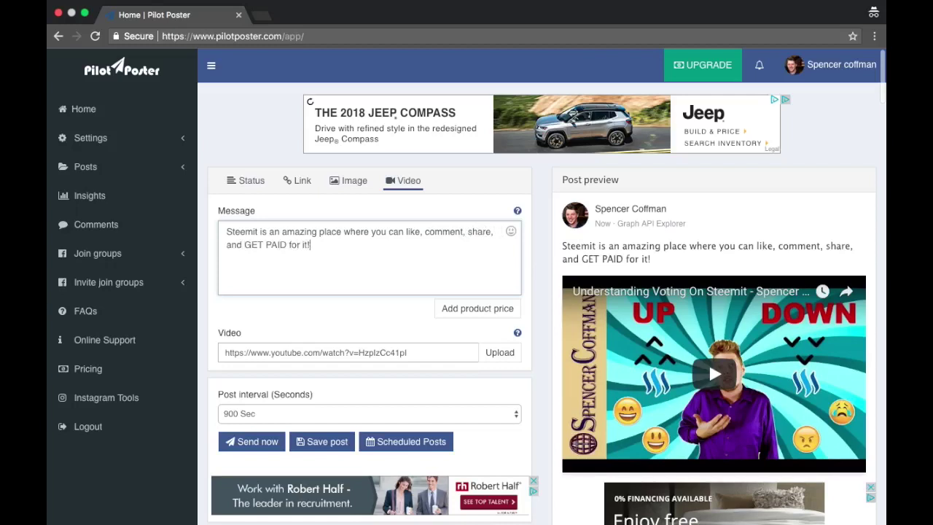
{"action": "type", "text": "!"}
{"action": "key", "text": "Return"}
{"action": "key", "text": "Return"}
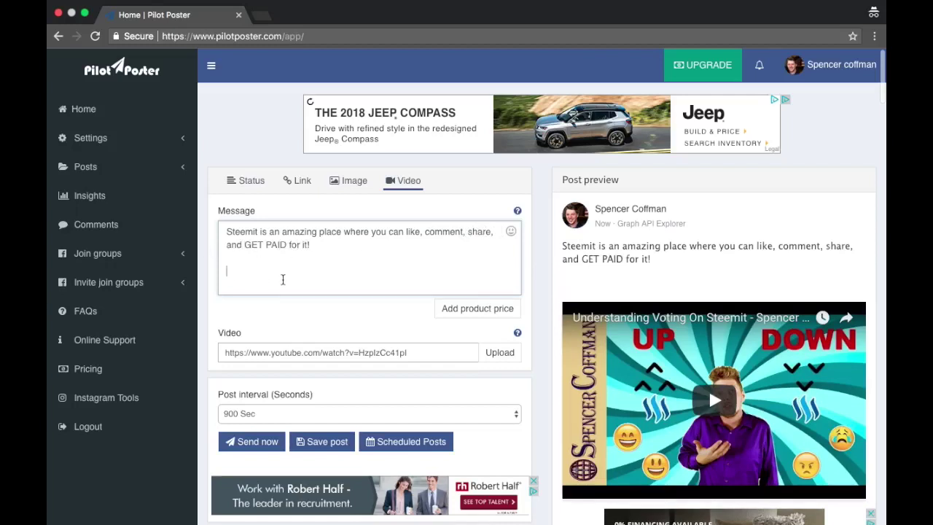
{"action": "type", "text": "Wath"}
{"action": "type", "text": "tch this vid"}
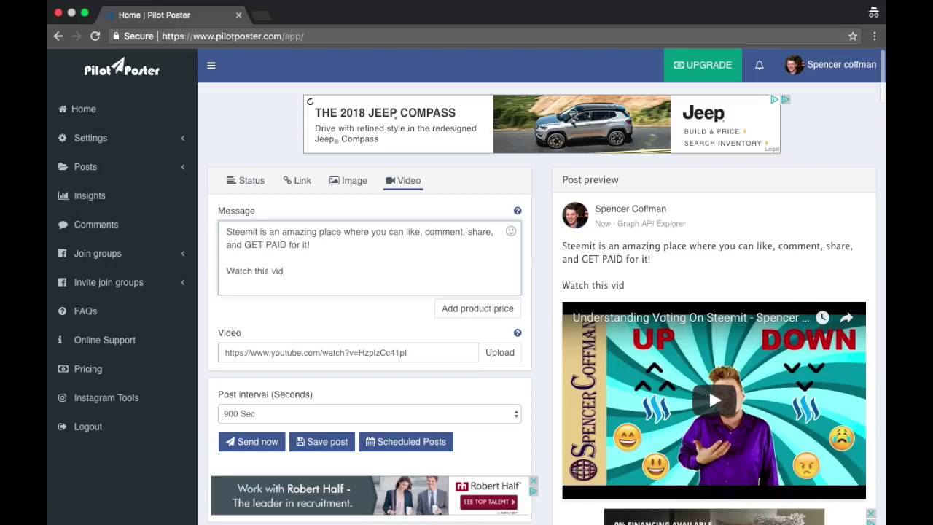
{"action": "type", "text": "eo to learn about voting on"}
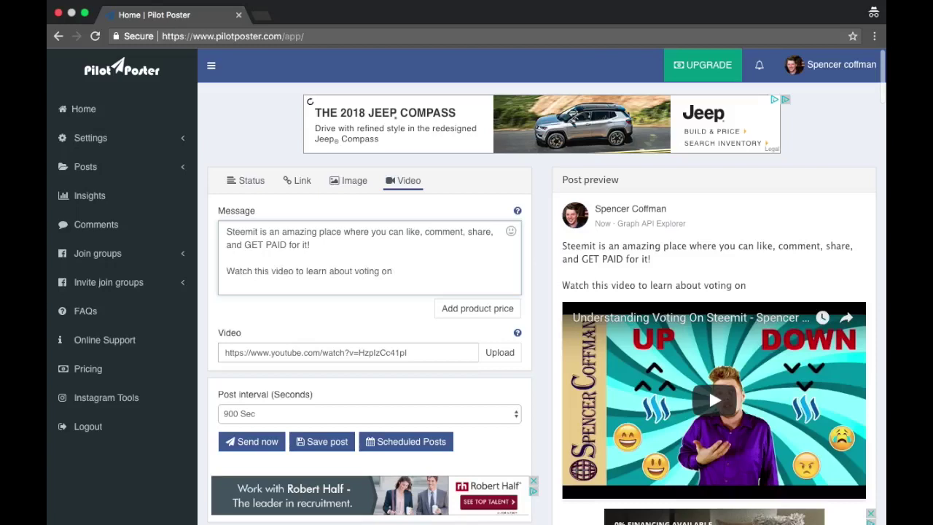
{"action": "type", "text": " Steemit and how you can "}
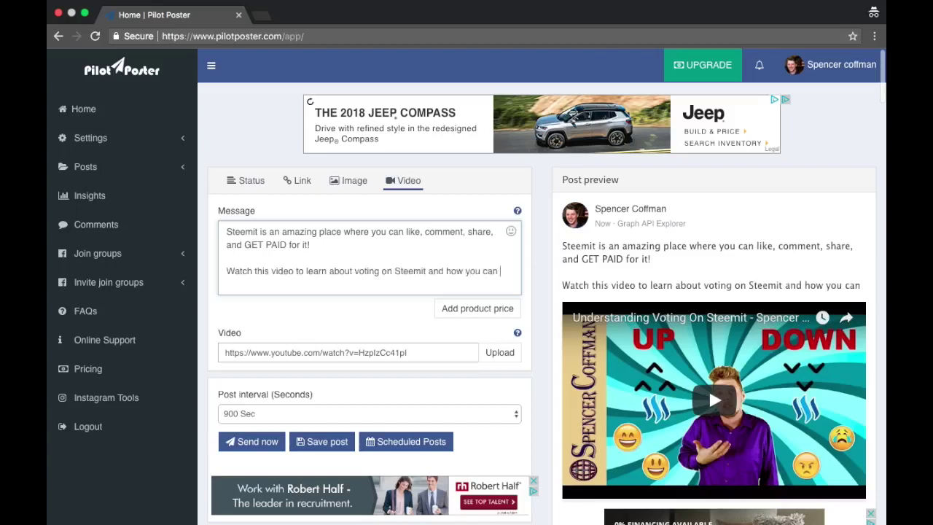
{"action": "type", "text": "do it to earn more money"}
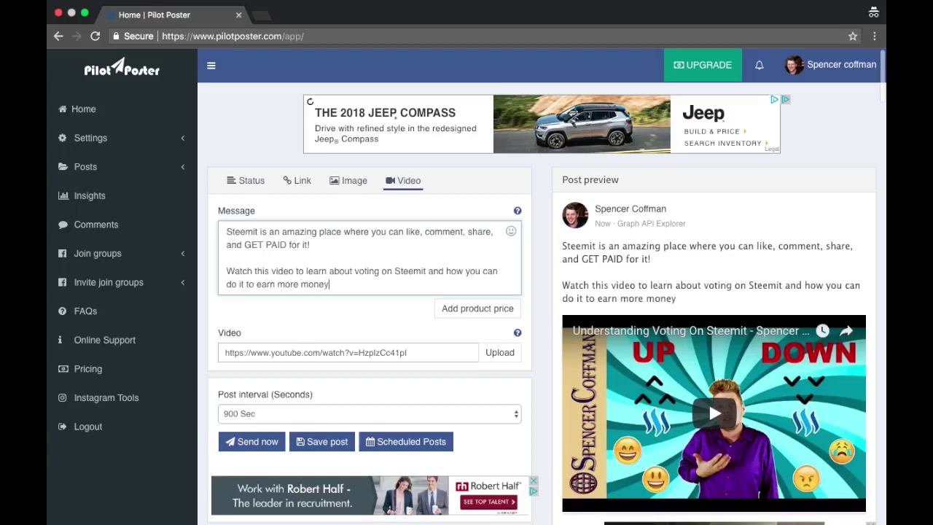
{"action": "key", "text": "BackSpace"}
{"action": "key", "text": "BackSpace"}
{"action": "key", "text": "BackSpace"}
{"action": "key", "text": "BackSpace"}
{"action": "key", "text": "BackSpace"}
{"action": "key", "text": "BackSpace"}
{"action": "key", "text": "BackSpace"}
{"action": "key", "text": "BackSpace"}
{"action": "key", "text": "BackSpace"}
{"action": "key", "text": "BackSpace"}
{"action": "key", "text": "BackSpace"}
{"action": "key", "text": "BackSpace"}
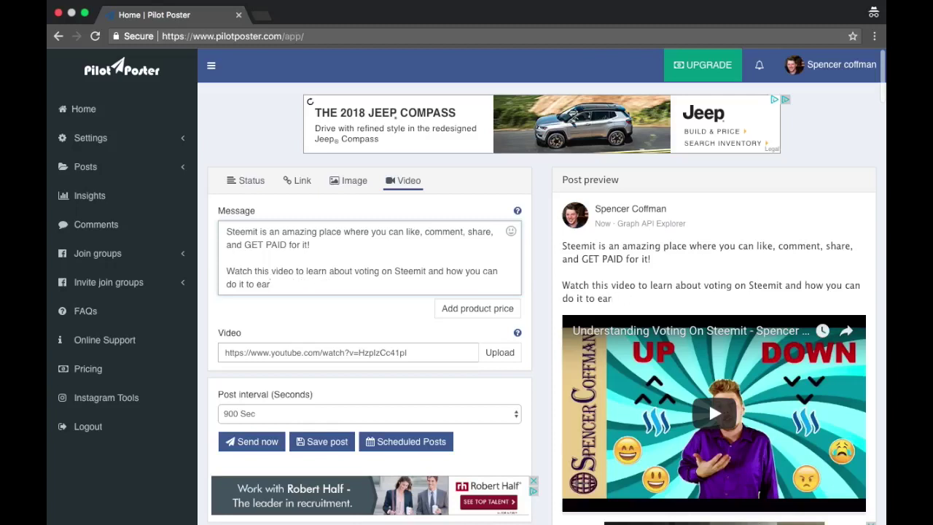
{"action": "type", "text": "n greater rewards!"}
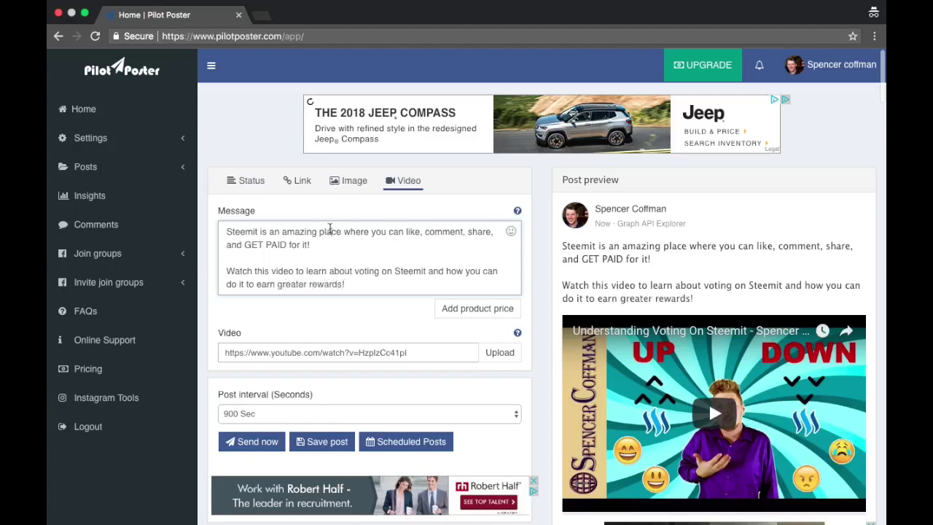
- Replace 'place' with 'cryptocurrency network' in the message's opening sentence
{"action": "double_click", "coordinate": [330, 231]}
{"action": "type", "text": "cry"}
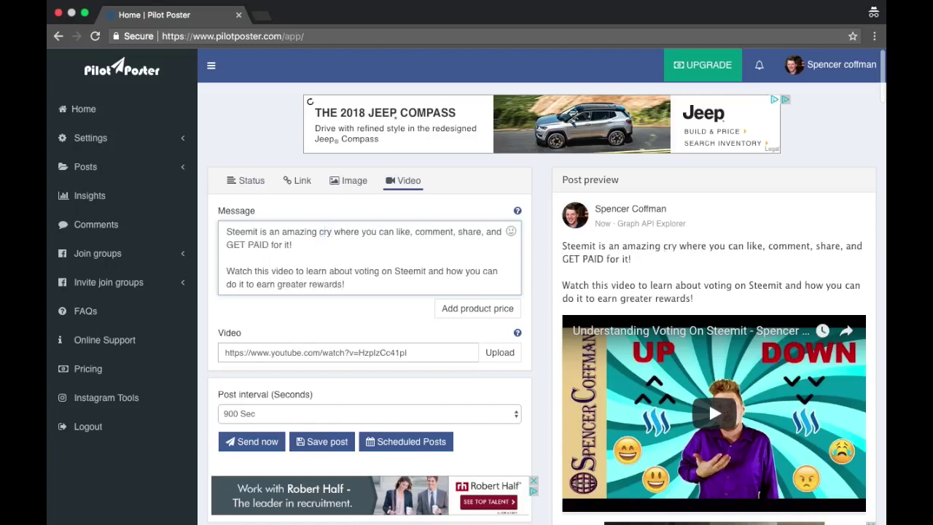
{"action": "type", "text": "tocurrec"}
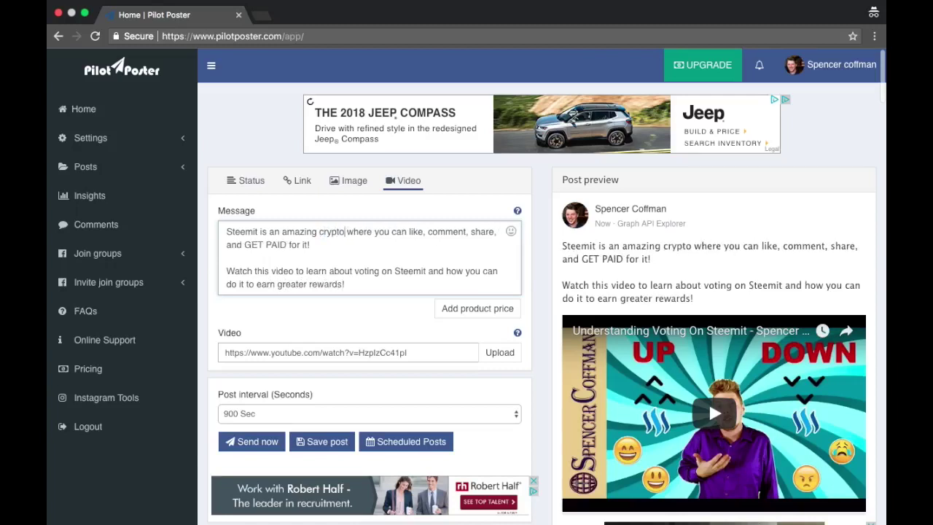
{"action": "key", "text": "BackSpace"}
{"action": "type", "text": "ncy"}
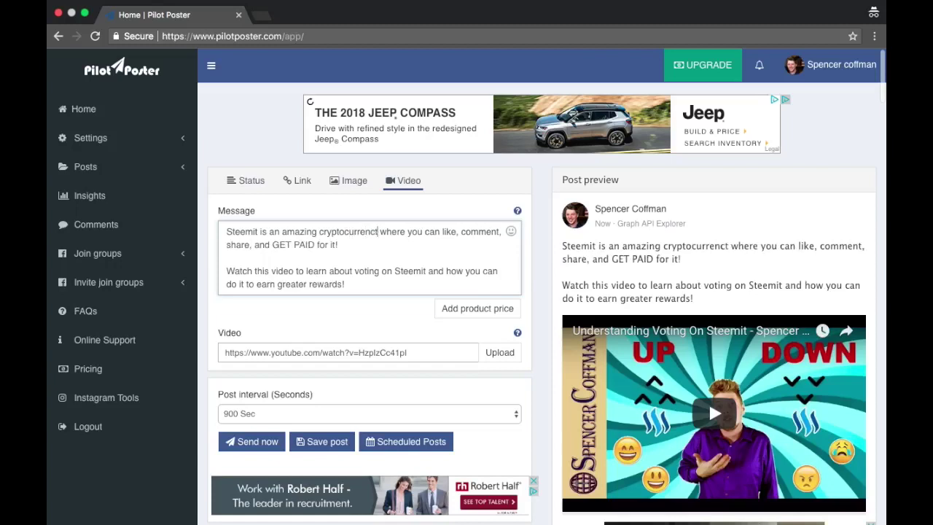
{"action": "type", "text": " networ"}
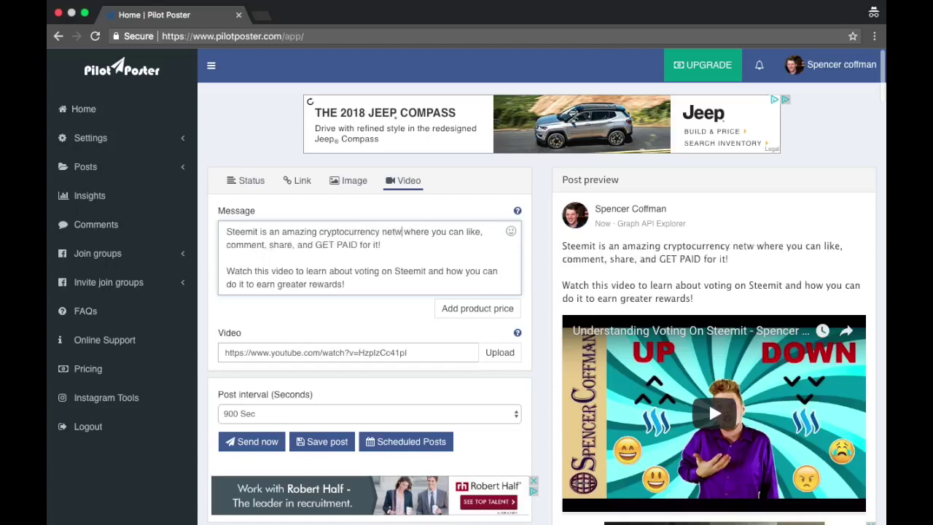
{"action": "type", "text": "k"}
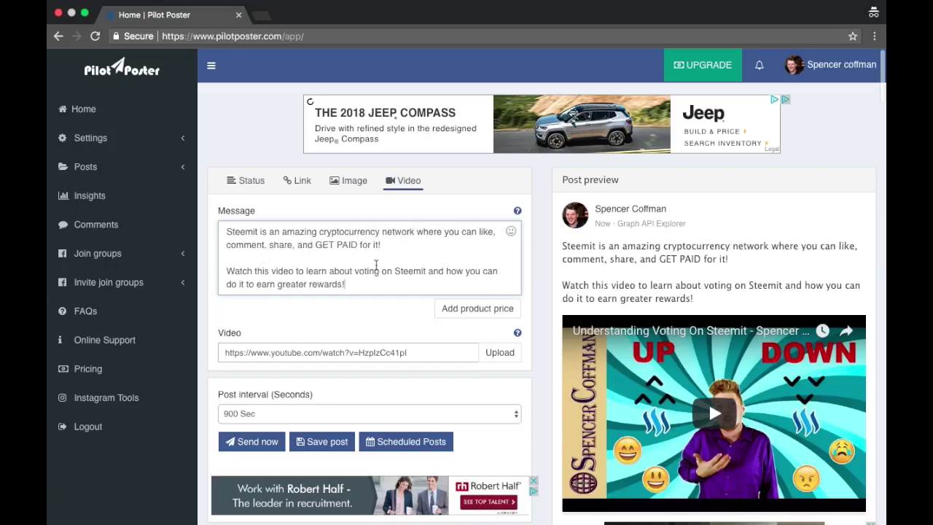
{"action": "key", "text": "super+a"}
- Review the checked groups and toggle the Scheduled Posts options open and closed
{"action": "left_click", "coordinate": [410, 254]}
{"action": "scroll", "coordinate": [535, 281], "scroll_direction": "down", "scroll_amount": 3}
{"action": "scroll", "coordinate": [541, 324], "scroll_direction": "down", "scroll_amount": 2}
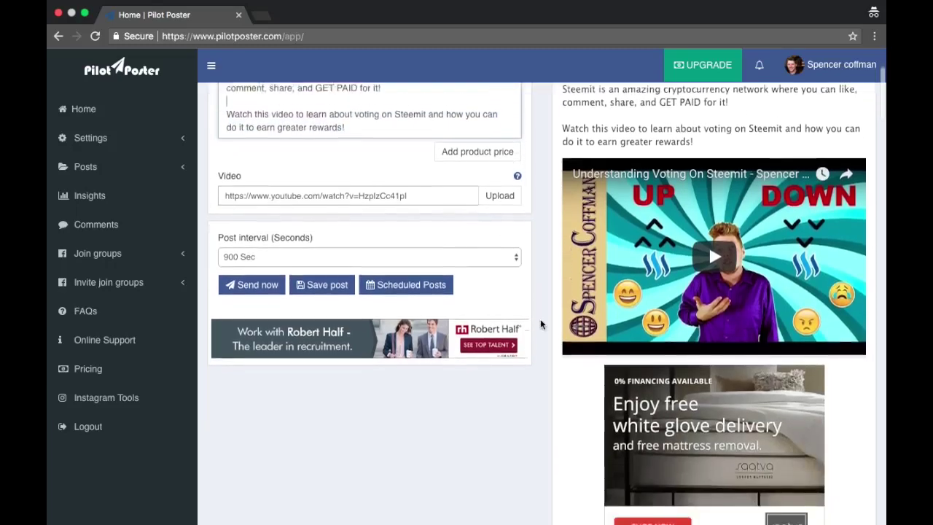
{"action": "scroll", "coordinate": [579, 256], "scroll_direction": "down", "scroll_amount": 10}
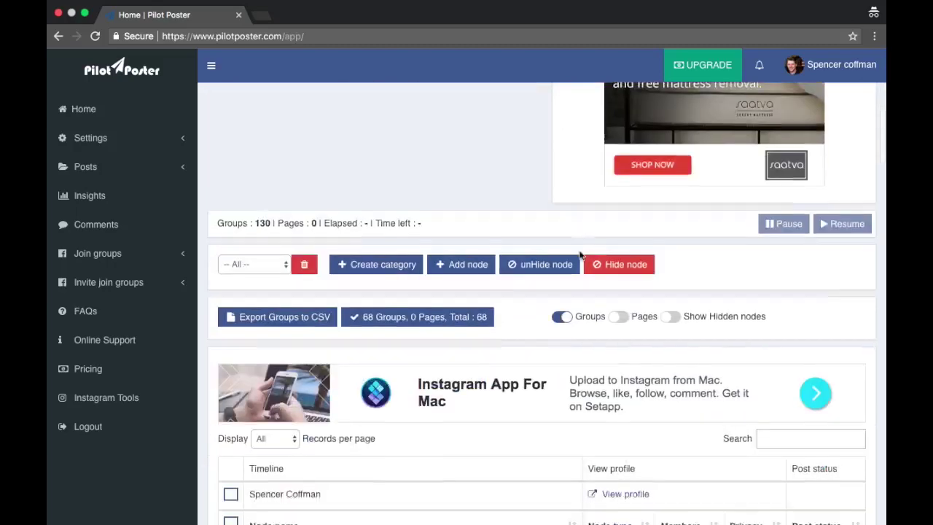
{"action": "scroll", "coordinate": [580, 255], "scroll_direction": "down", "scroll_amount": 12}
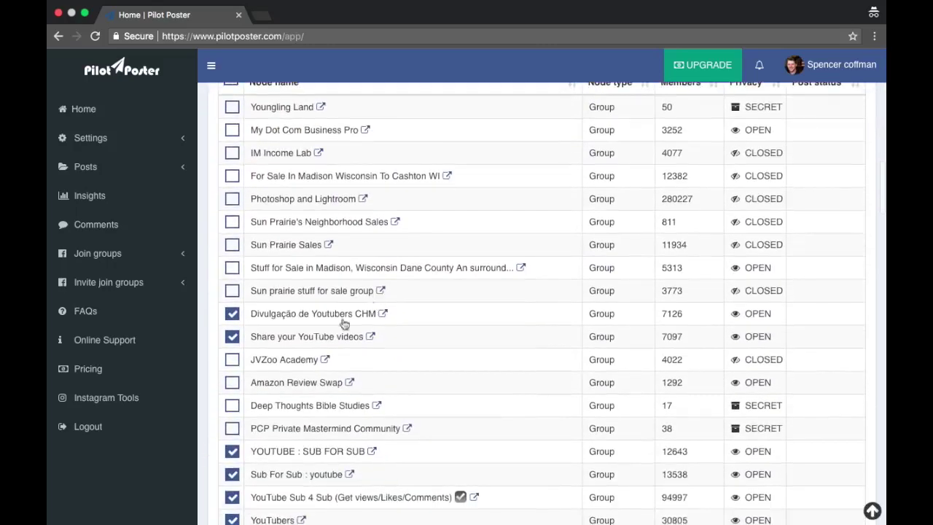
{"action": "scroll", "coordinate": [344, 323], "scroll_direction": "up", "scroll_amount": 20}
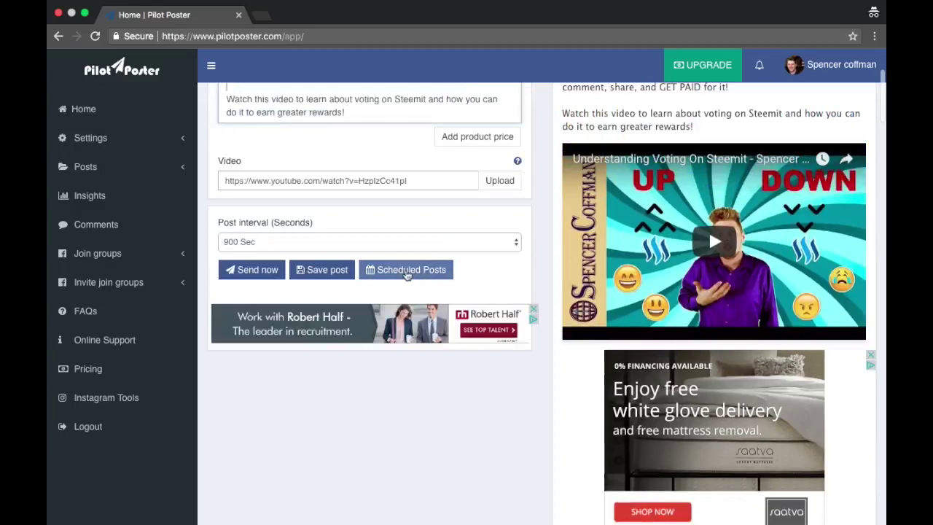
{"action": "left_click", "coordinate": [407, 274]}
{"action": "left_click", "coordinate": [420, 277]}
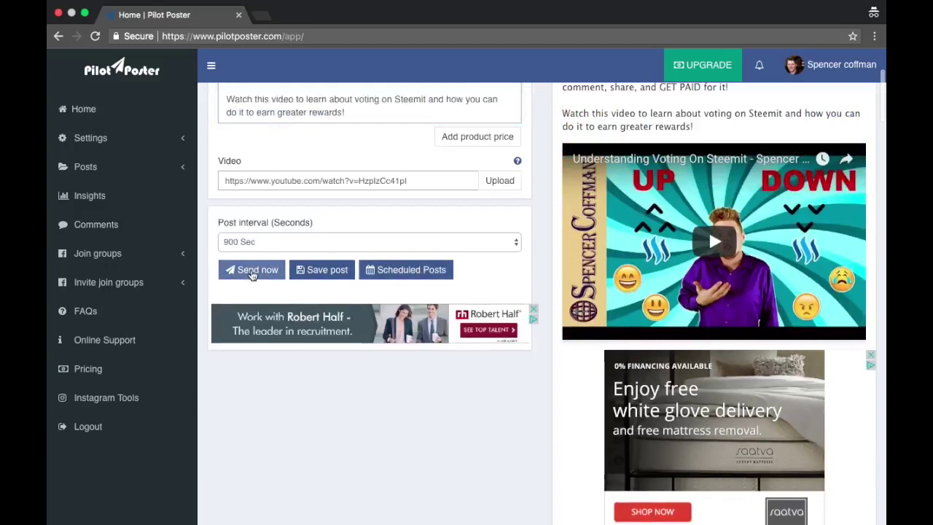
- Send the Steemit video post now to the checked YouTube groups
{"action": "left_click", "coordinate": [252, 271]}
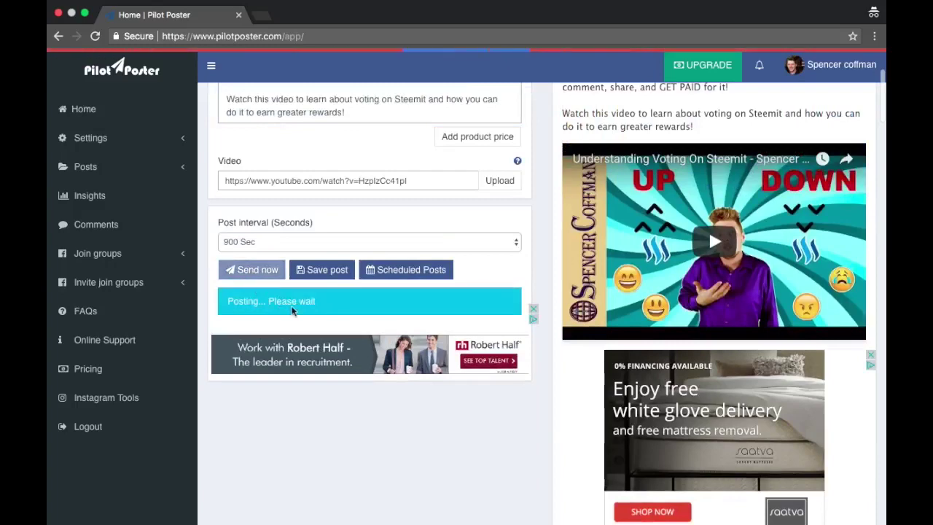
{"action": "scroll", "coordinate": [541, 268], "scroll_direction": "up", "scroll_amount": 3}
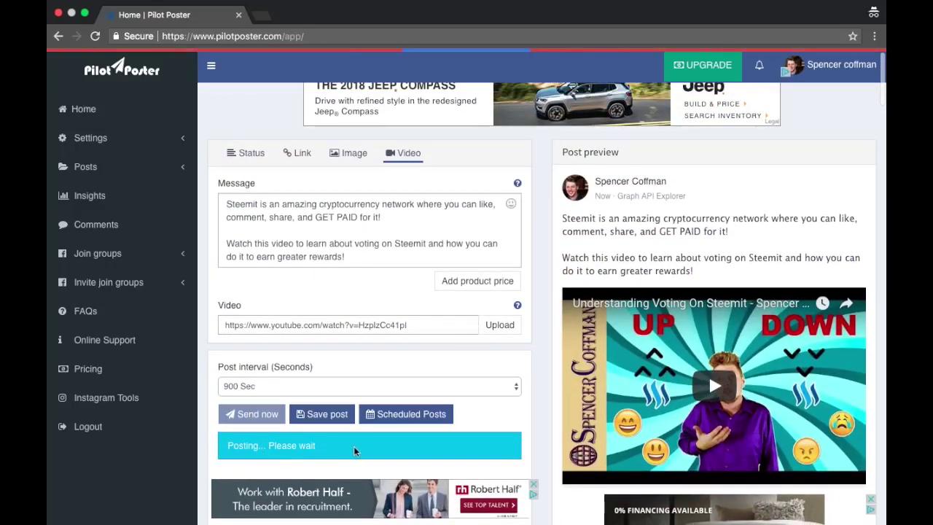
{"action": "scroll", "coordinate": [541, 383], "scroll_direction": "up", "scroll_amount": 1}
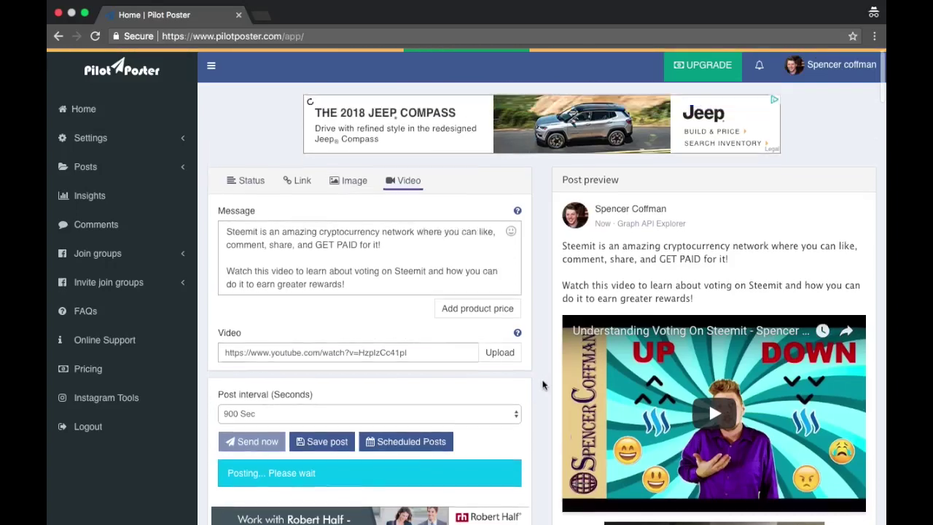
{"action": "scroll", "coordinate": [542, 384], "scroll_direction": "down", "scroll_amount": 1}
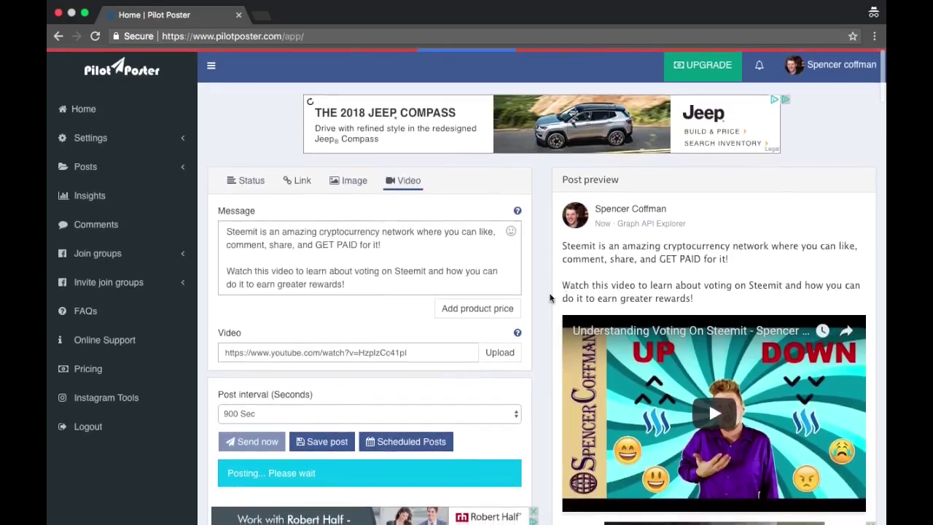
{"action": "scroll", "coordinate": [552, 312], "scroll_direction": "down", "scroll_amount": 1}
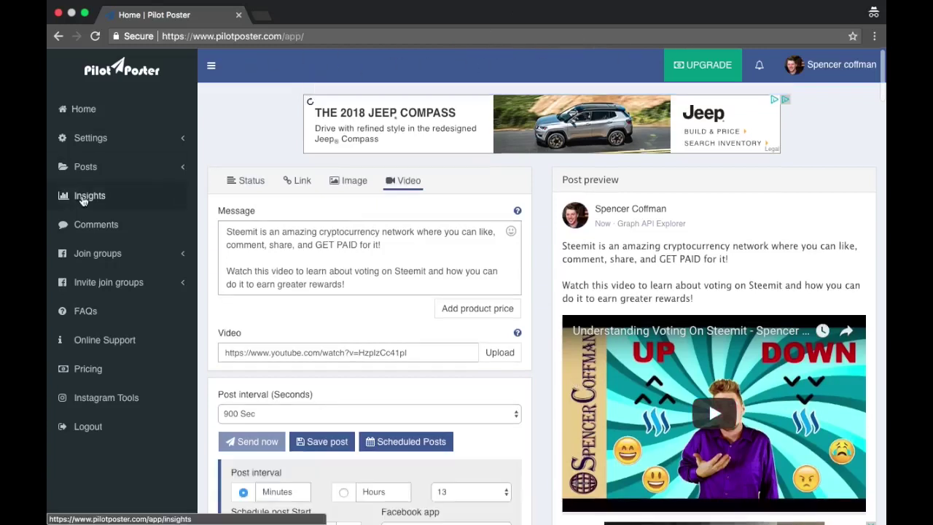
{"action": "left_click", "coordinate": [82, 201]}
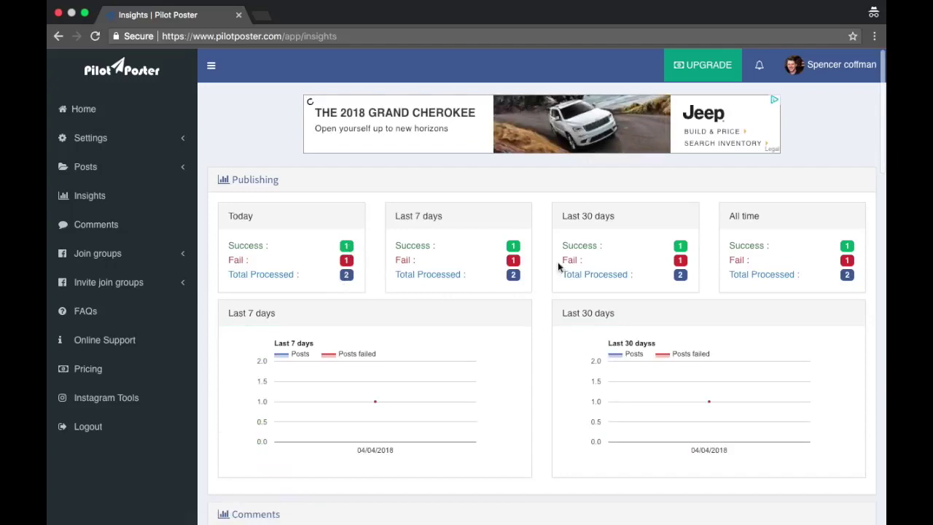
- Scroll through the Insights statistics down to My account usage and back up
{"action": "scroll", "coordinate": [557, 266], "scroll_direction": "down", "scroll_amount": 10}
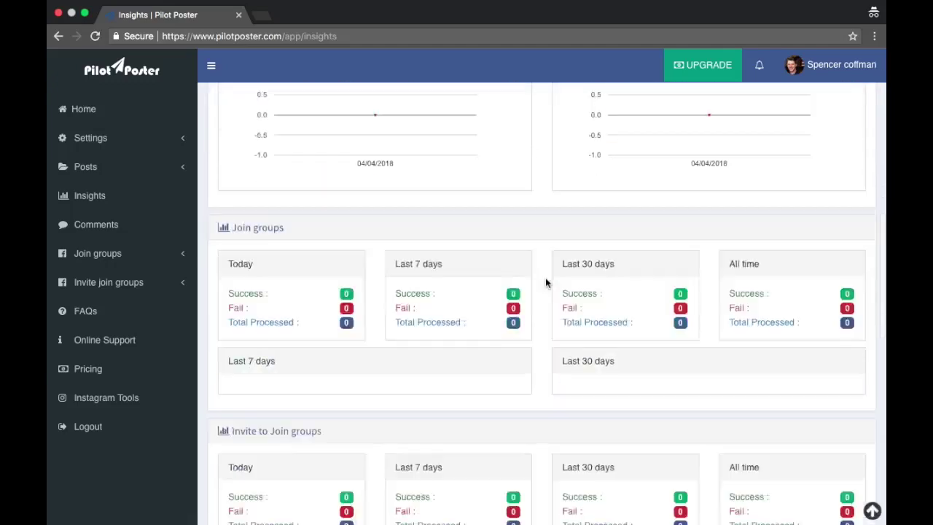
{"action": "scroll", "coordinate": [546, 277], "scroll_direction": "down", "scroll_amount": 10}
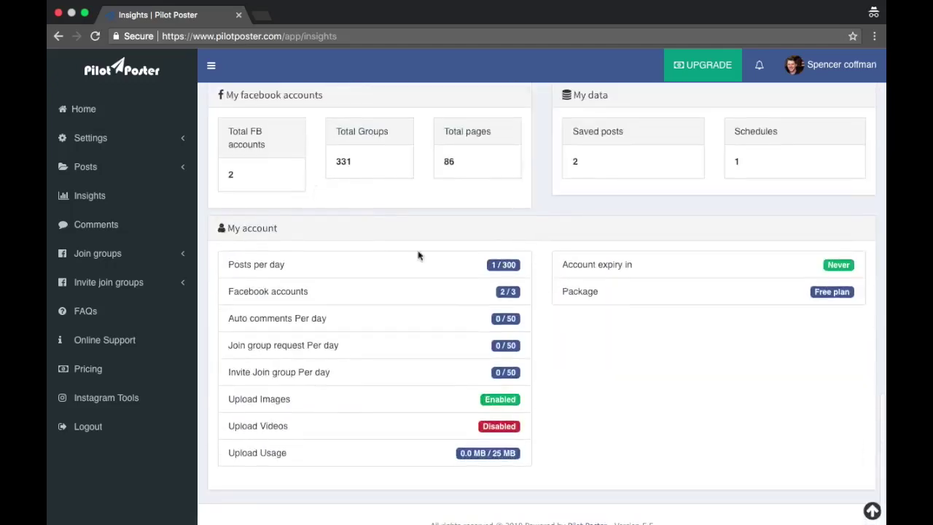
{"action": "scroll", "coordinate": [437, 266], "scroll_direction": "down", "scroll_amount": 1}
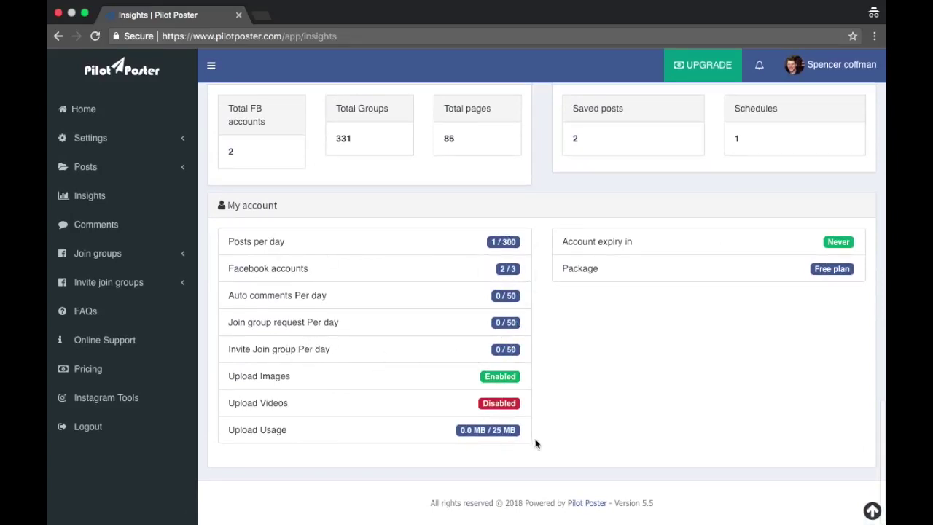
{"action": "scroll", "coordinate": [555, 359], "scroll_direction": "up", "scroll_amount": 15}
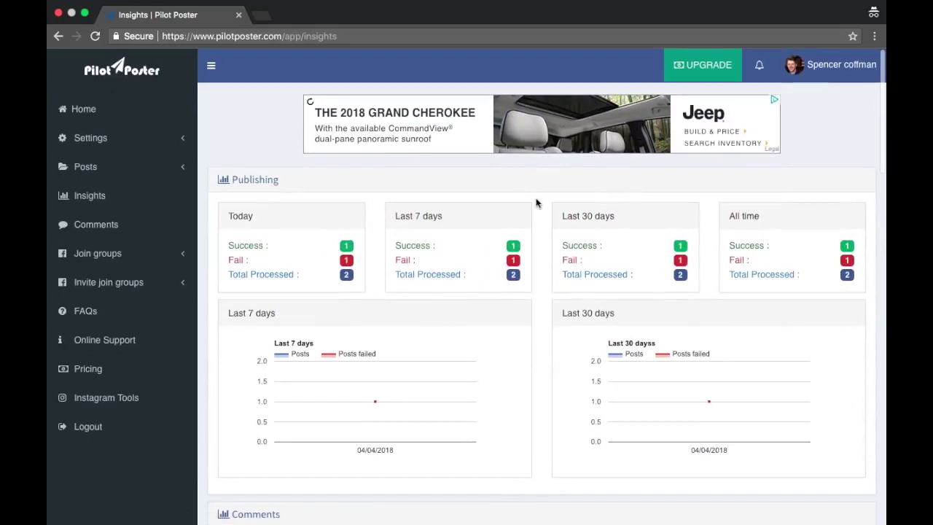
- Return to Home and filter the groups table to the YouTube category, which shows no records
{"action": "left_click", "coordinate": [86, 111]}
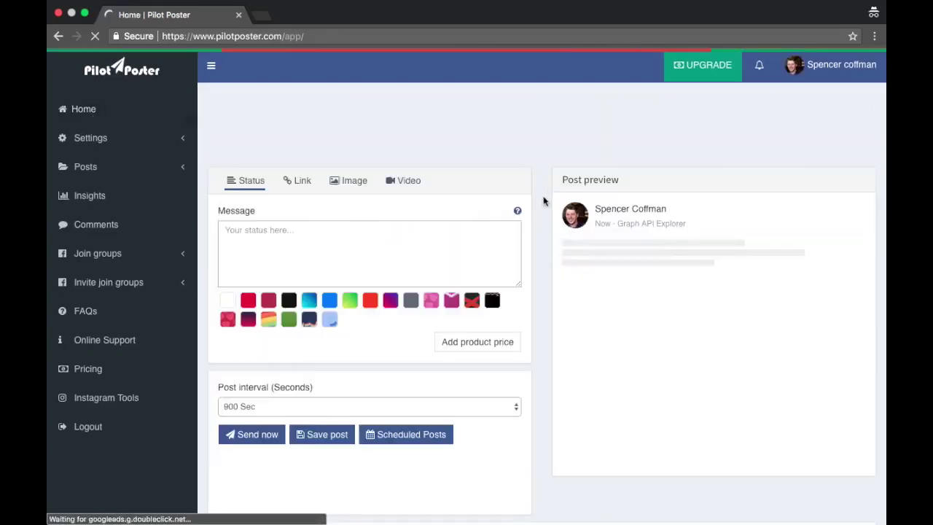
{"action": "scroll", "coordinate": [543, 201], "scroll_direction": "down", "scroll_amount": 5}
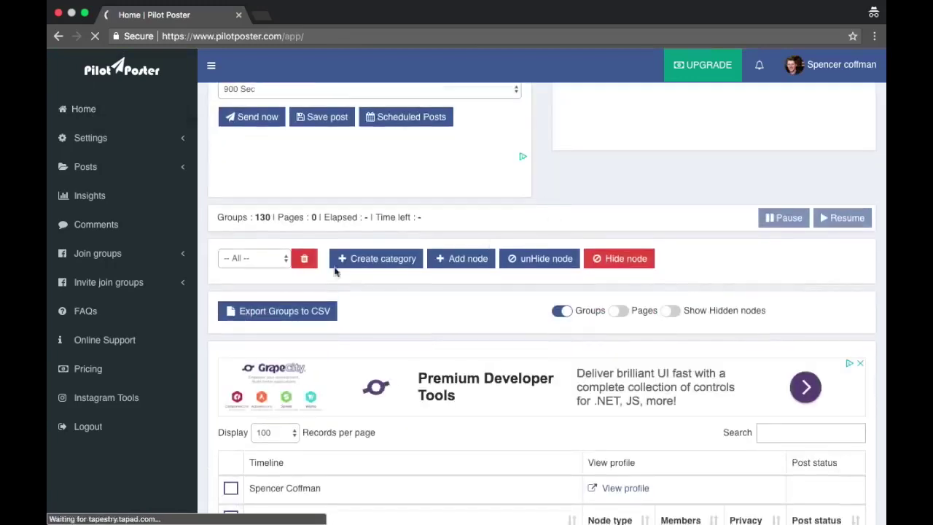
{"action": "left_click", "coordinate": [273, 258]}
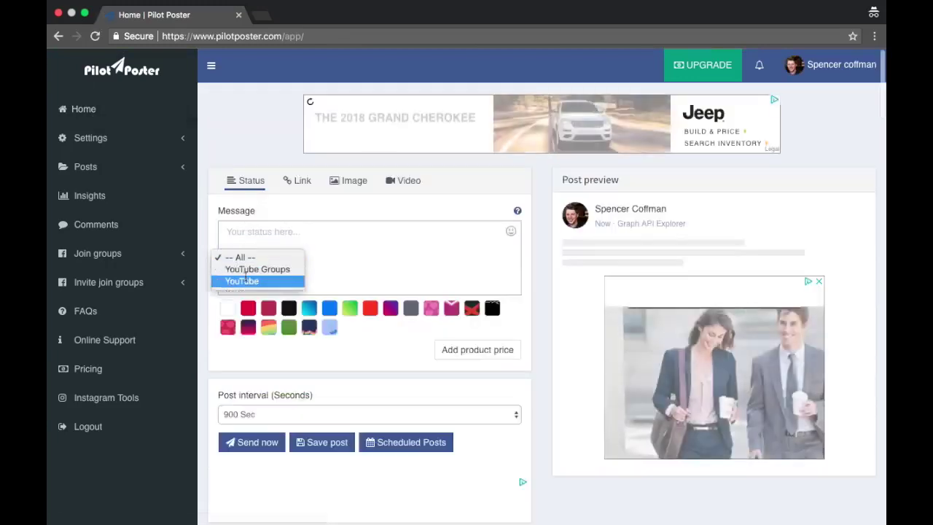
{"action": "left_click", "coordinate": [242, 280]}
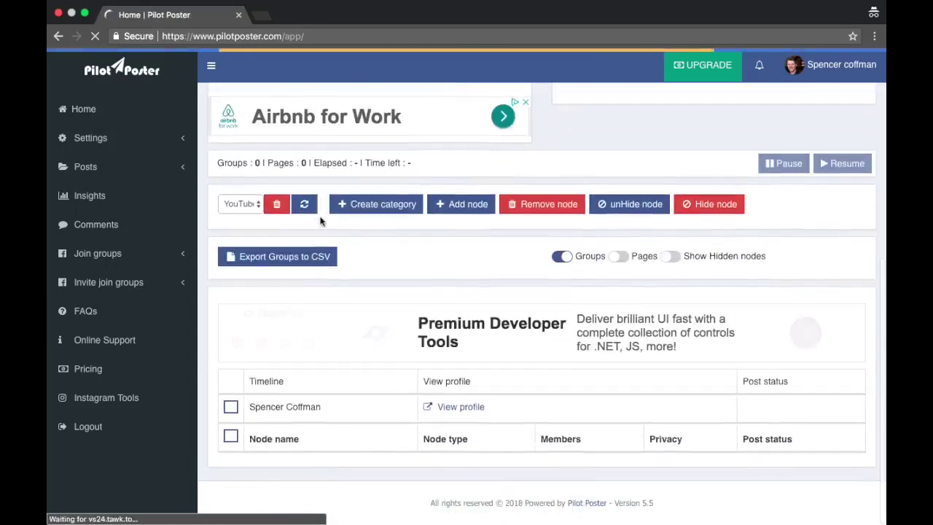
{"action": "left_click", "coordinate": [240, 204]}
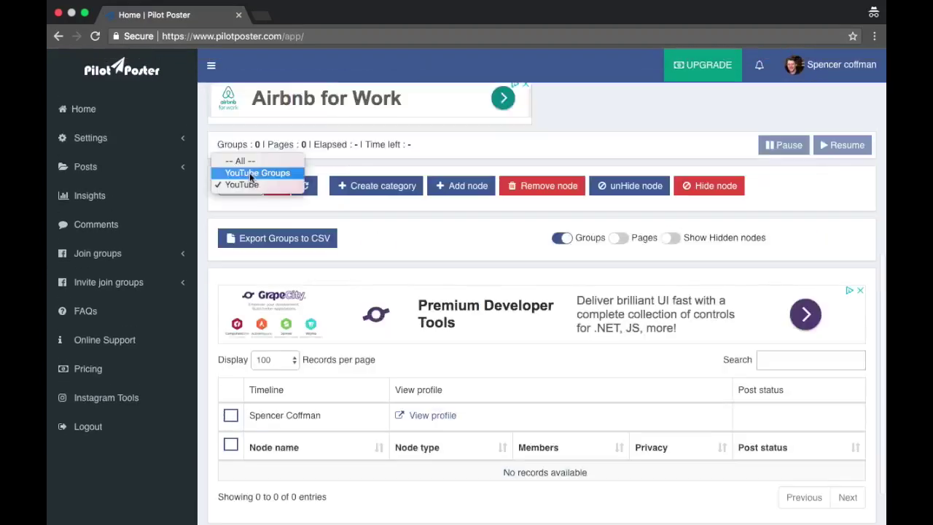
{"action": "left_click", "coordinate": [396, 223]}
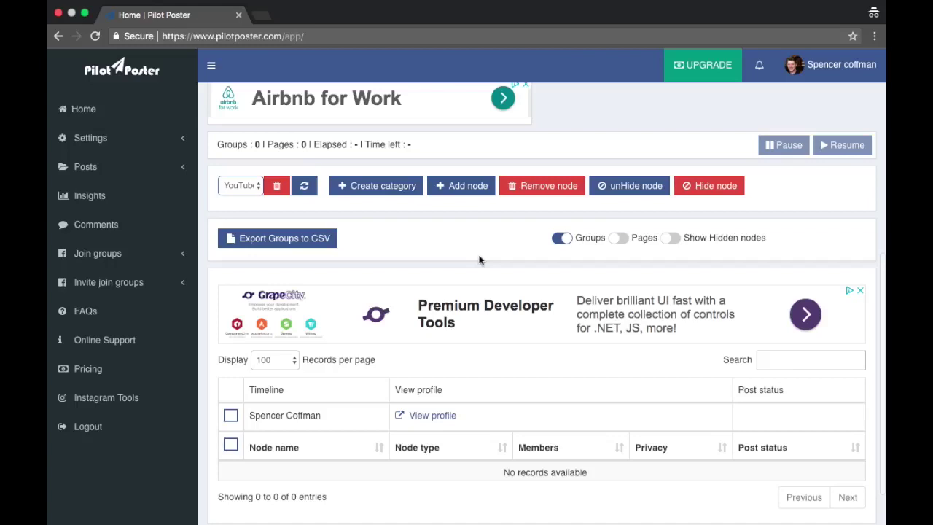
{"action": "scroll", "coordinate": [479, 260], "scroll_direction": "up", "scroll_amount": 2}
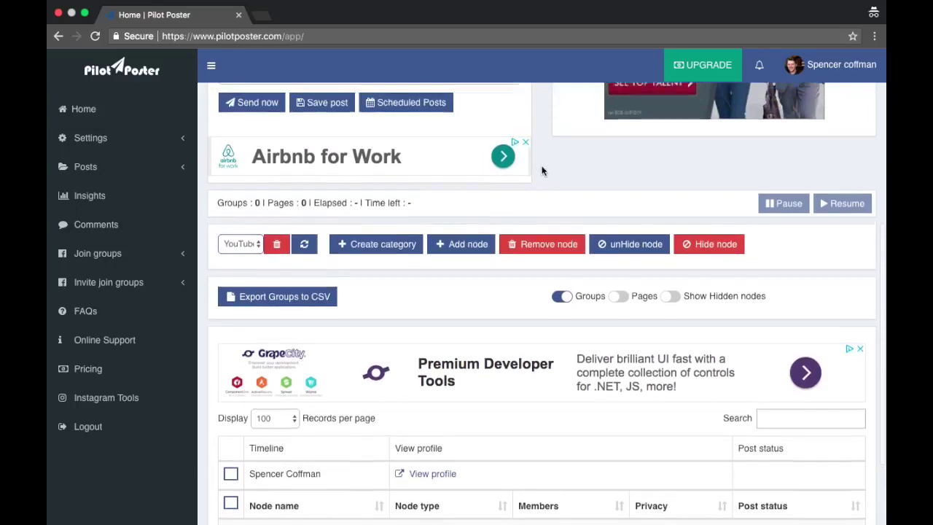
{"action": "scroll", "coordinate": [541, 171], "scroll_direction": "up", "scroll_amount": 10}
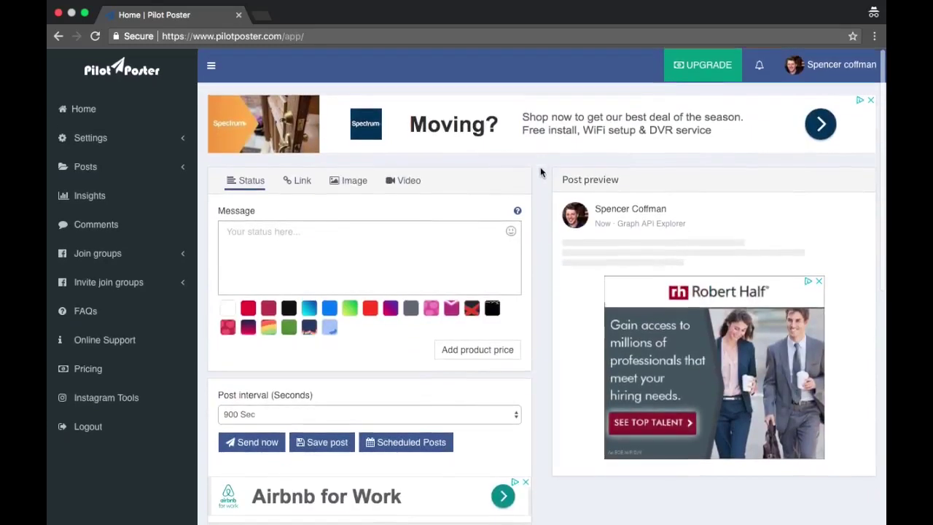